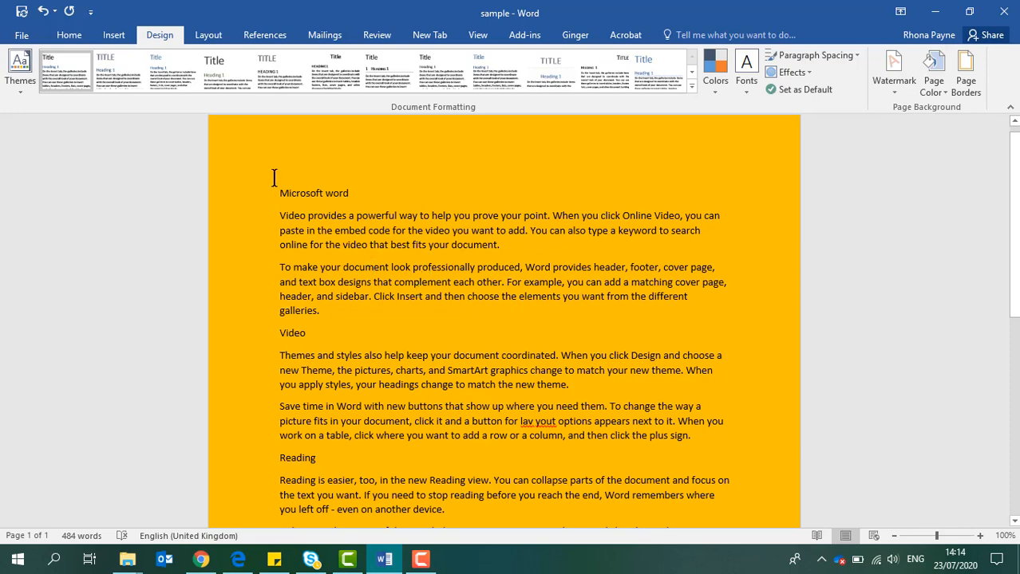
Select the text from the "Microsoft word" heading through the paragraph ending "plus sign" and set its line spacing to 2.0
left_click_drag(278, 193, 724, 447)
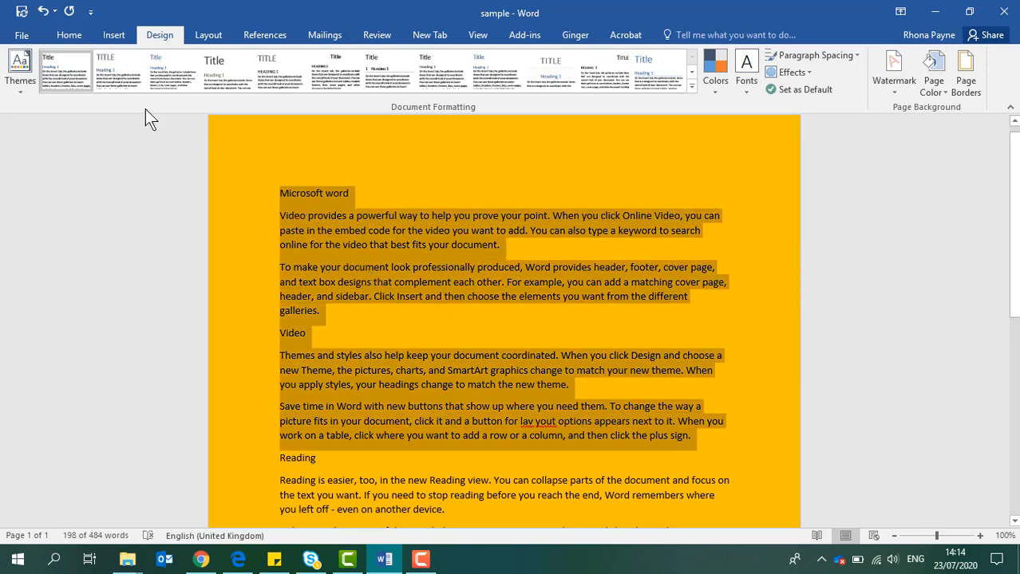
left_click(69, 34)
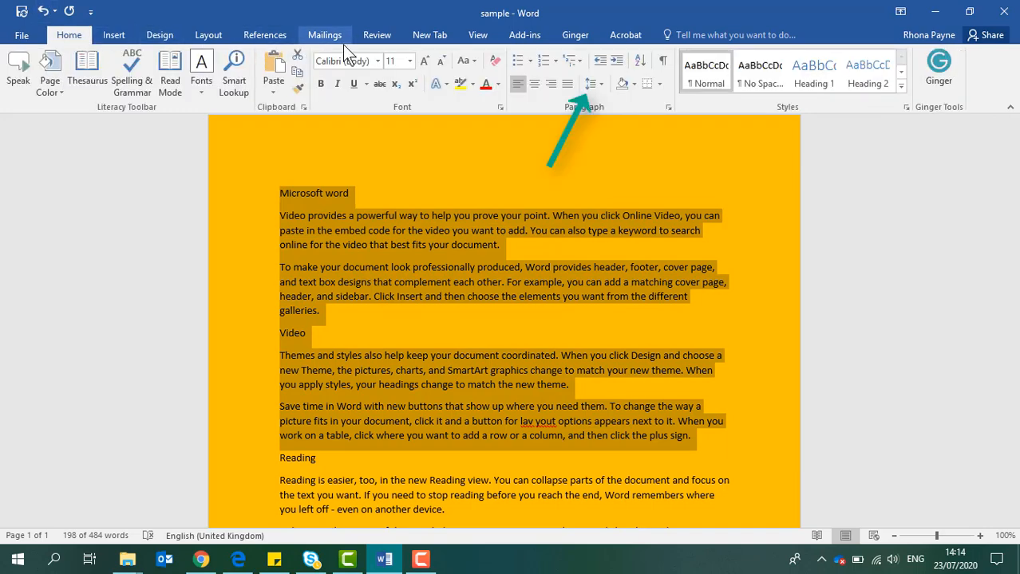
left_click(594, 83)
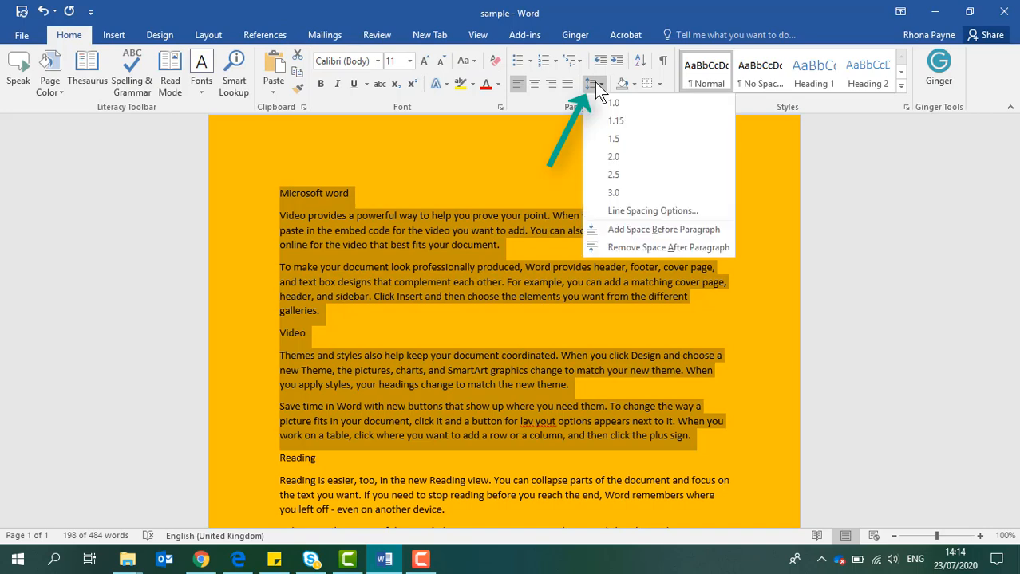
left_click(612, 159)
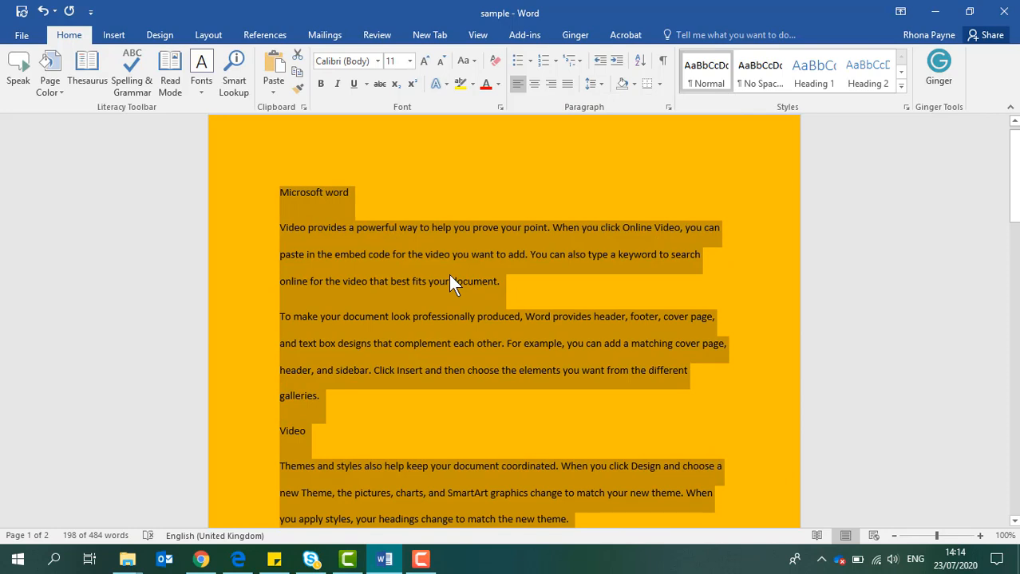
Try 1.5 and double line spacing on the selected text, finishing with single line spacing
key("ctrl+5")
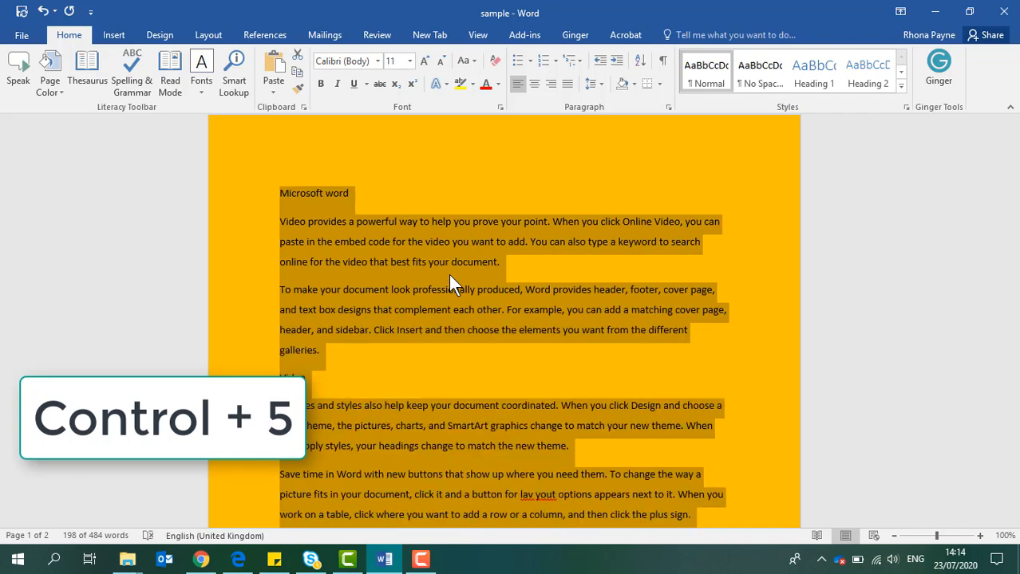
key("ctrl+2")
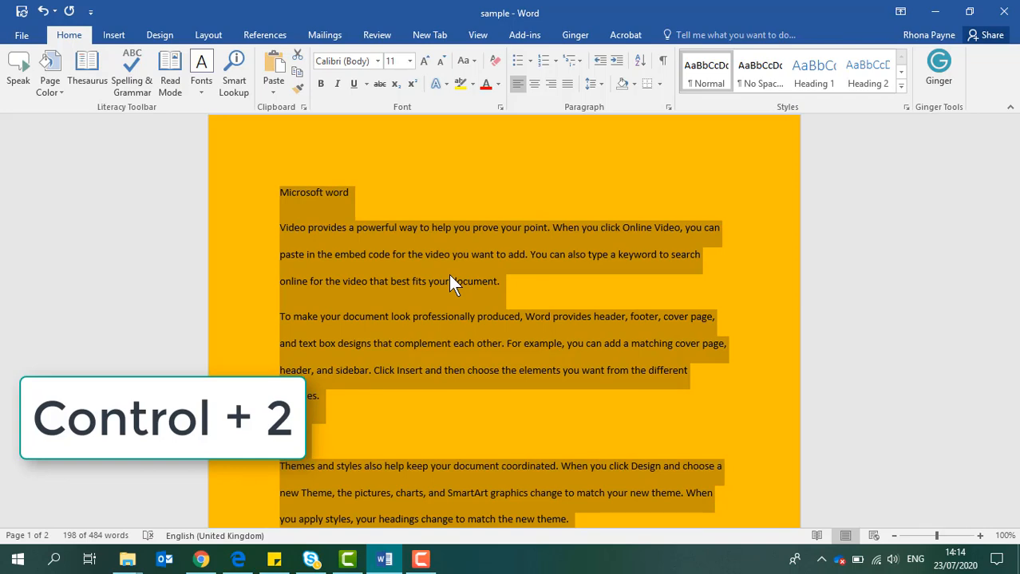
key("ctrl+1")
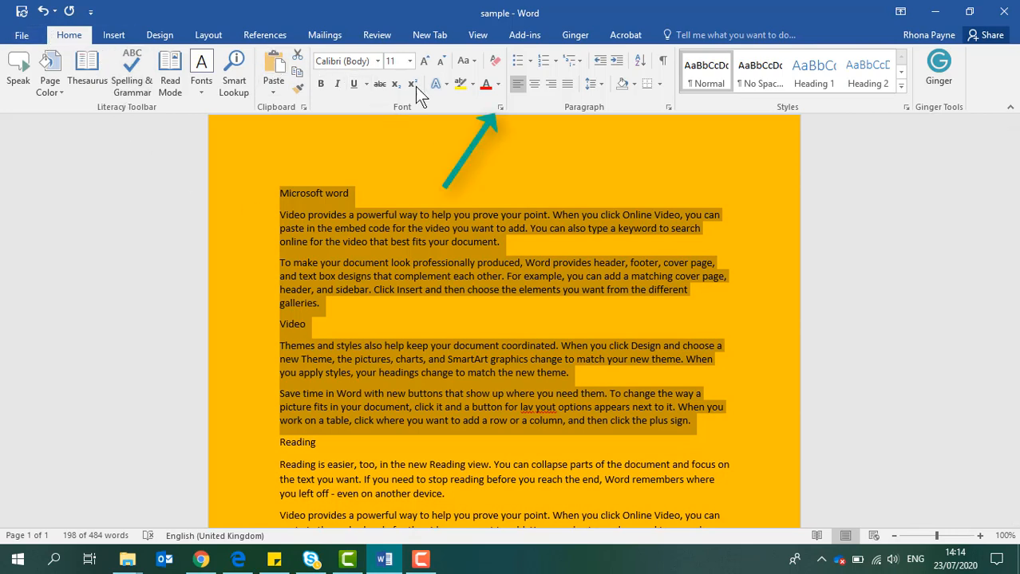
Expand the character spacing of the selected text by 1 pt in the advanced font settings
left_click(501, 108)
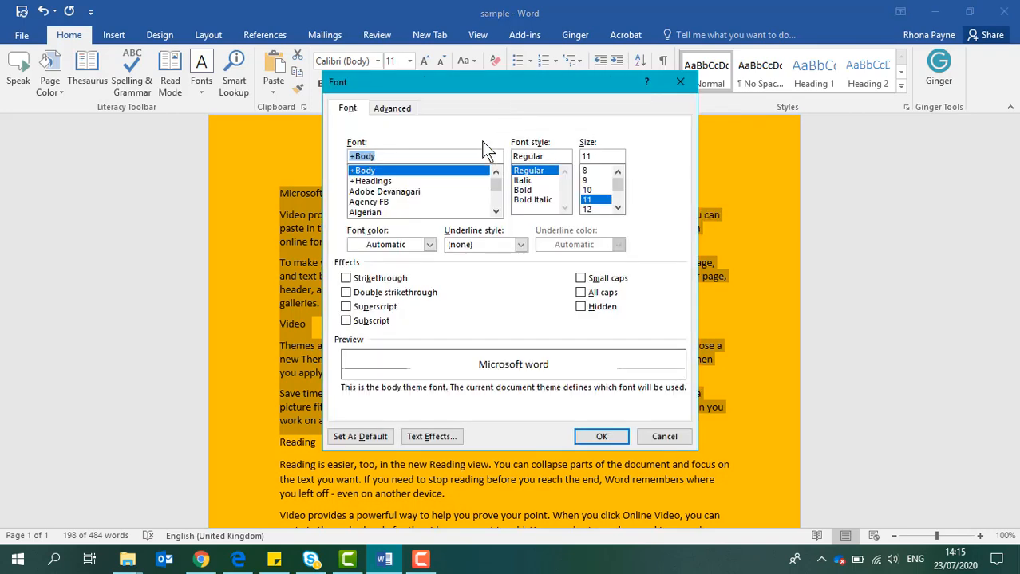
left_click(391, 109)
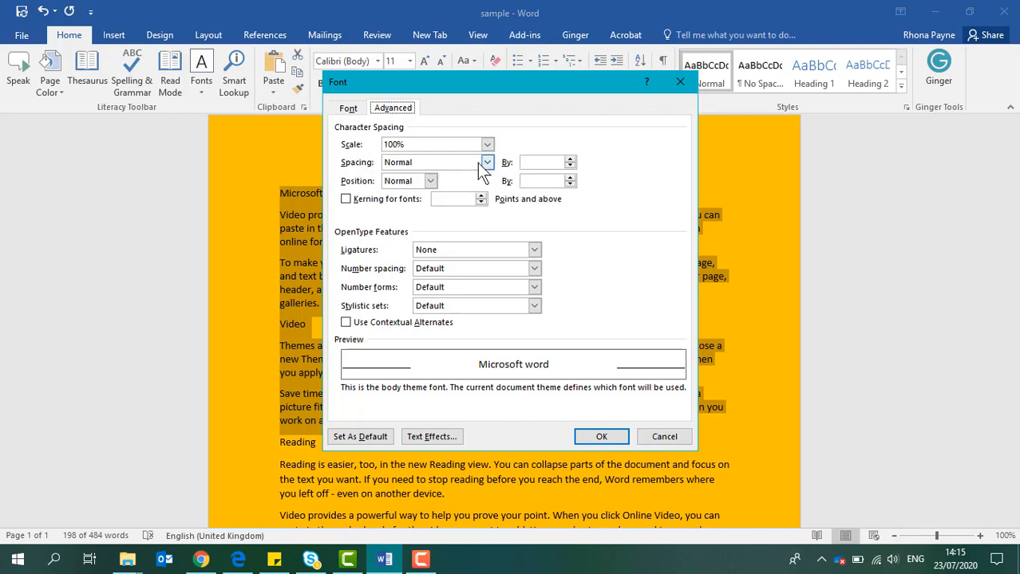
left_click(485, 163)
left_click(467, 188)
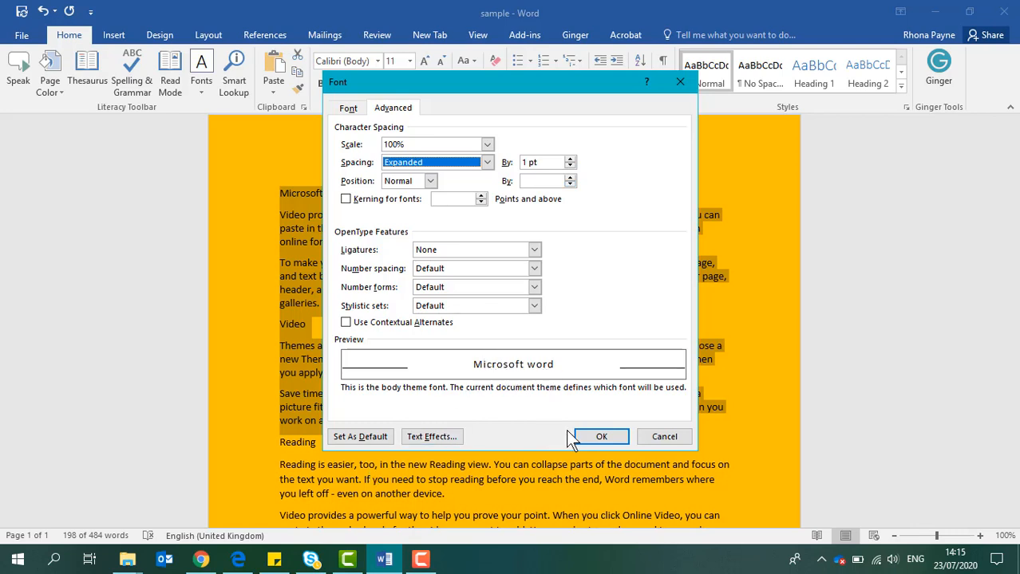
left_click(604, 438)
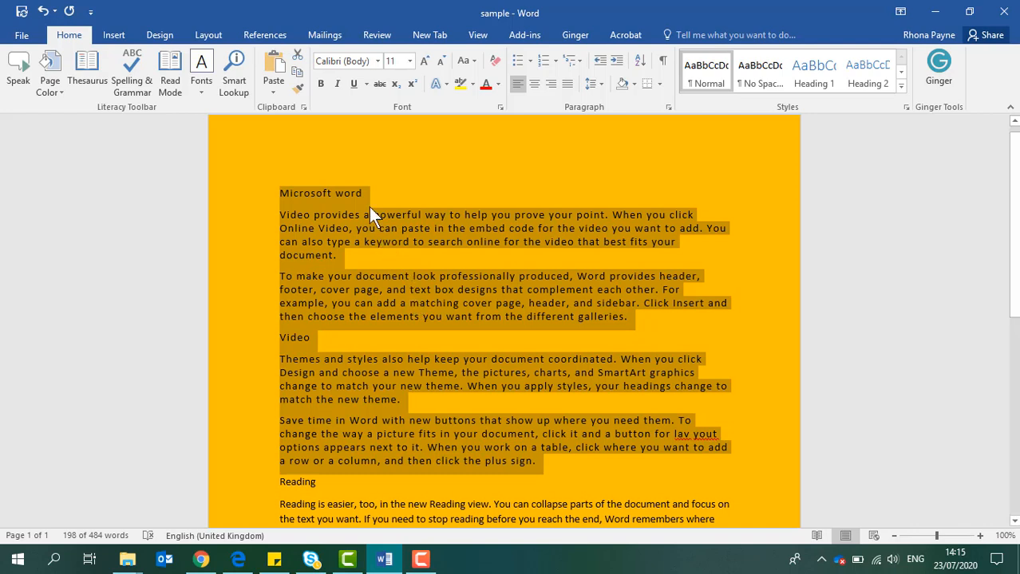
Reopen the Font dialog for the selected text and show its basic font settings
left_click(500, 108)
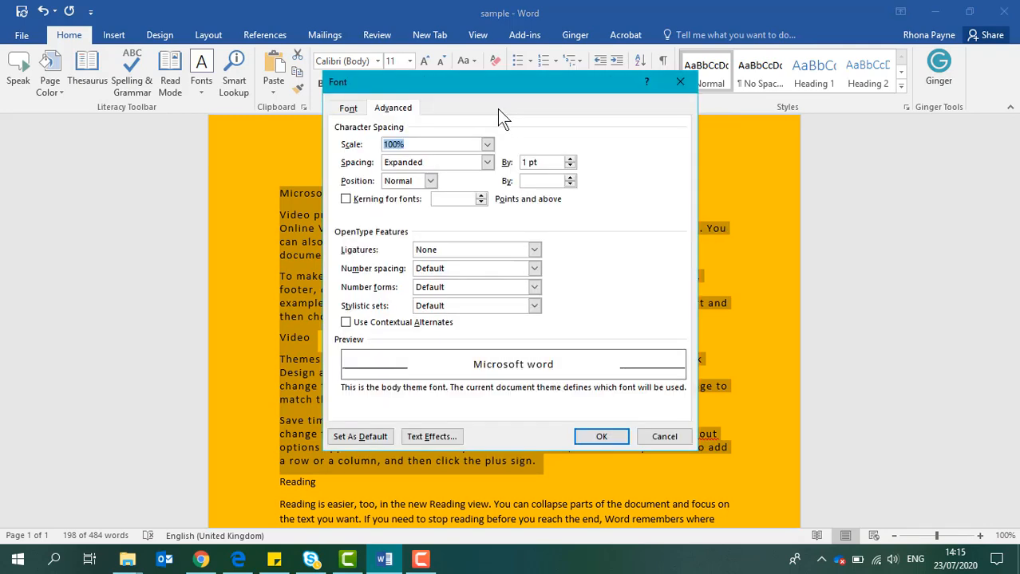
left_click(349, 109)
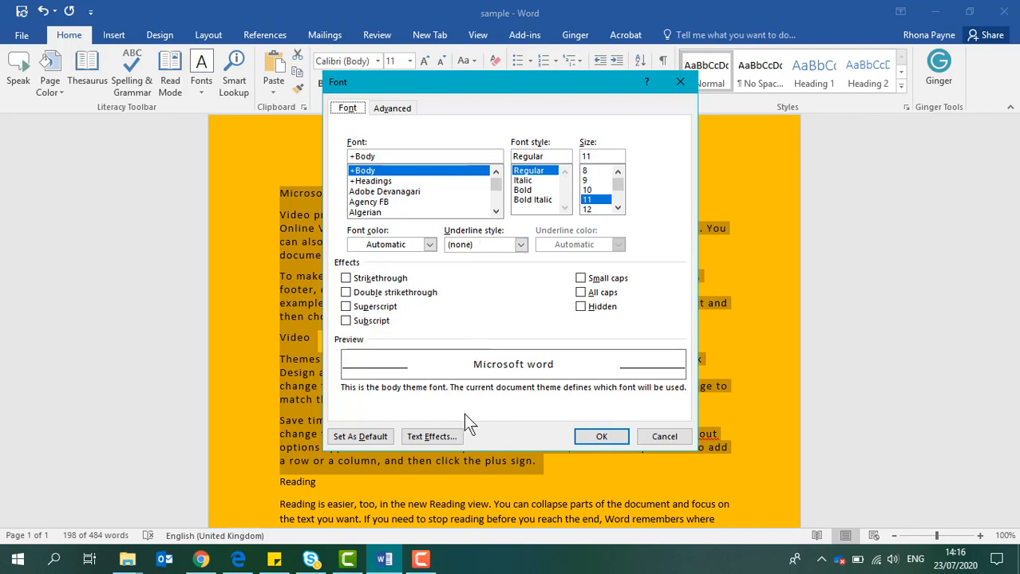
Switch to Chrome to view the OpenDyslexic home page and its download option, and return to Word
left_click(201, 560)
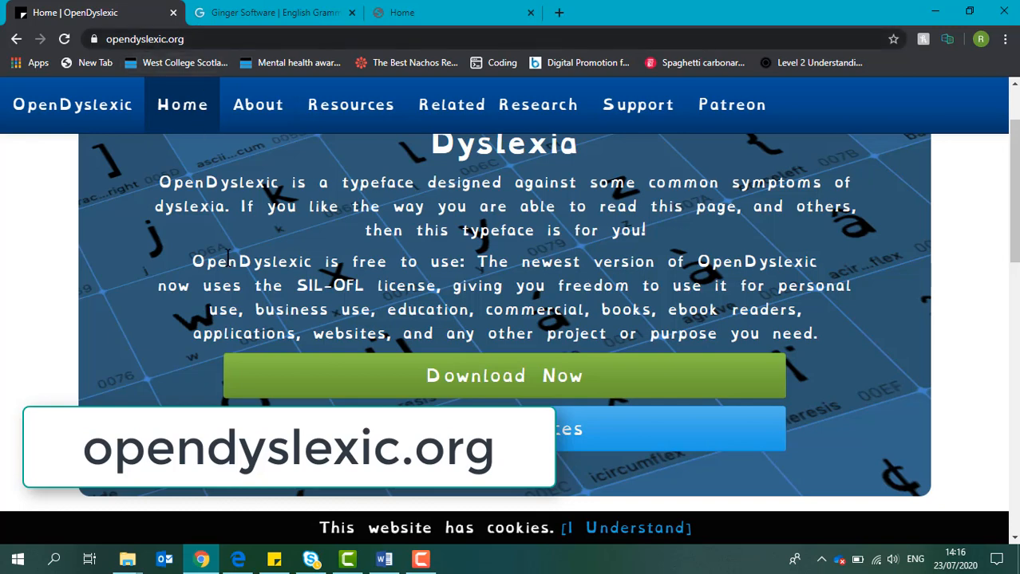
scroll(250, 239, "up", 2)
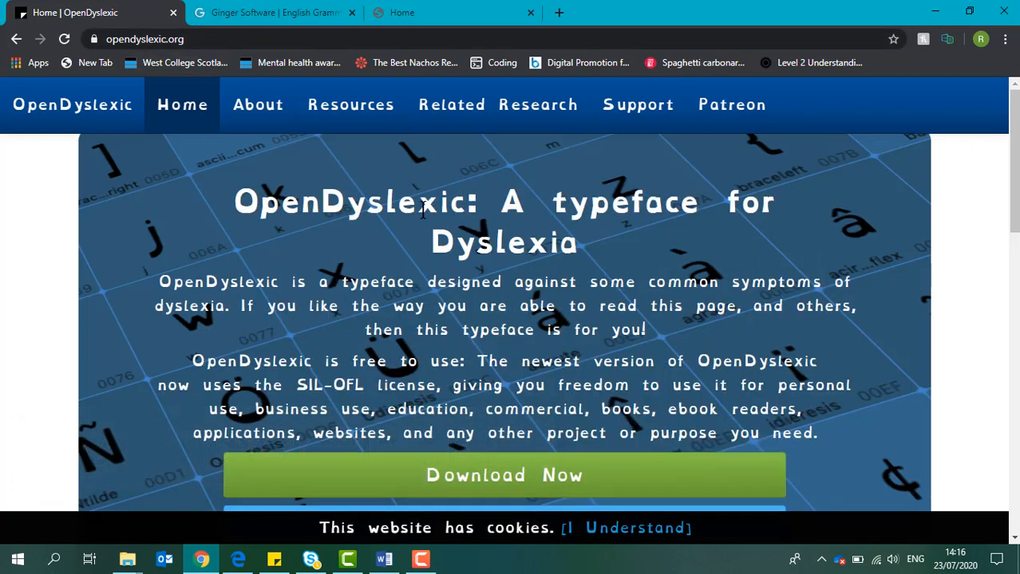
scroll(458, 208, "down", 2)
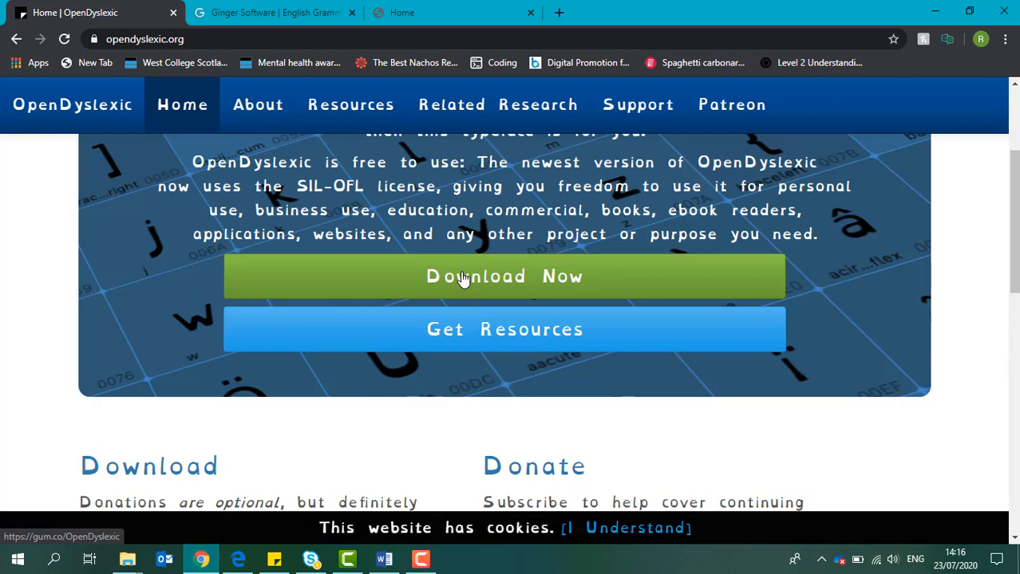
scroll(462, 279, "up", 2)
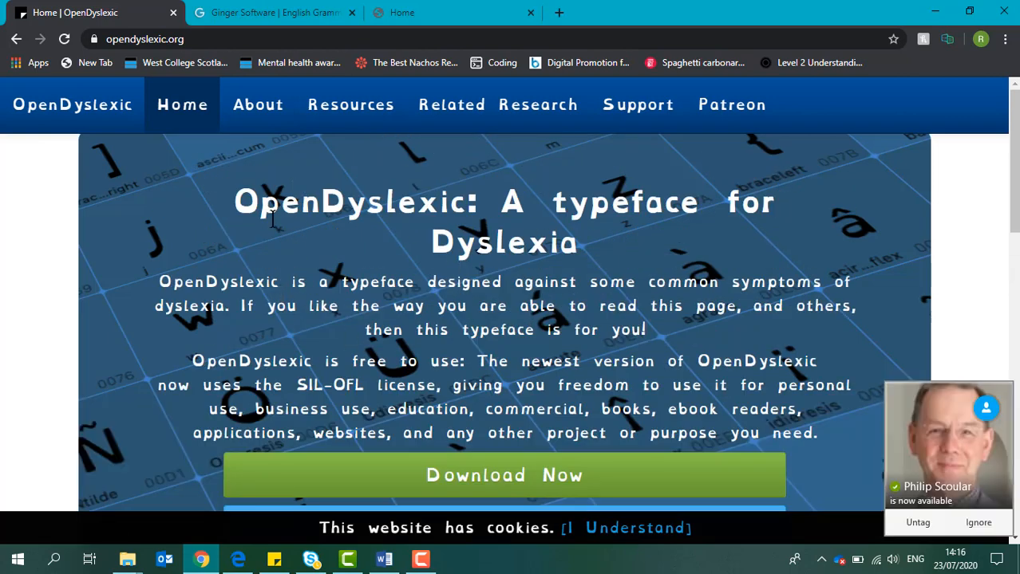
left_click(944, 23)
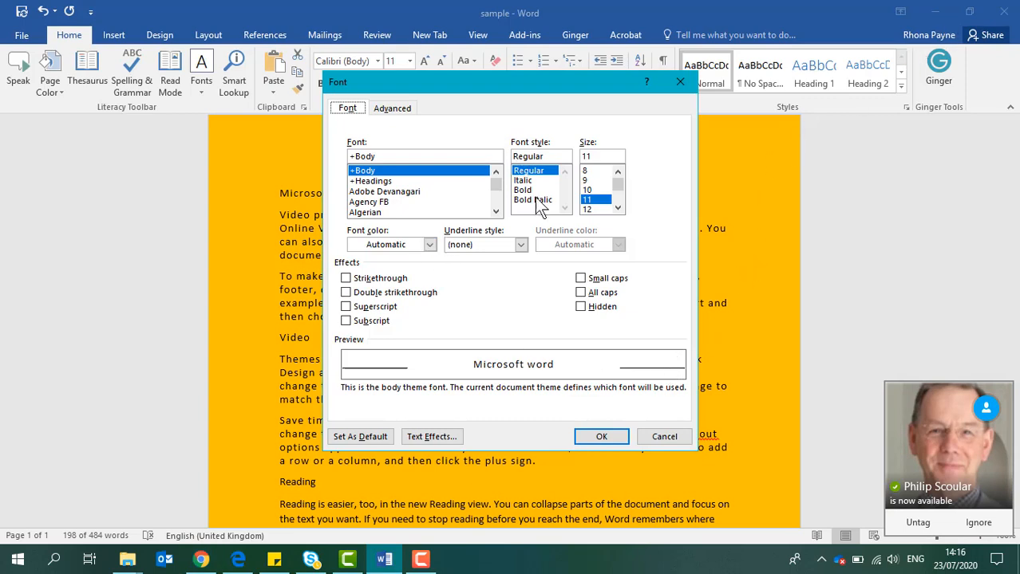
Change the selected text's font to OpenDyslexic at size 14, apply it, and deselect the text
double_click(420, 157)
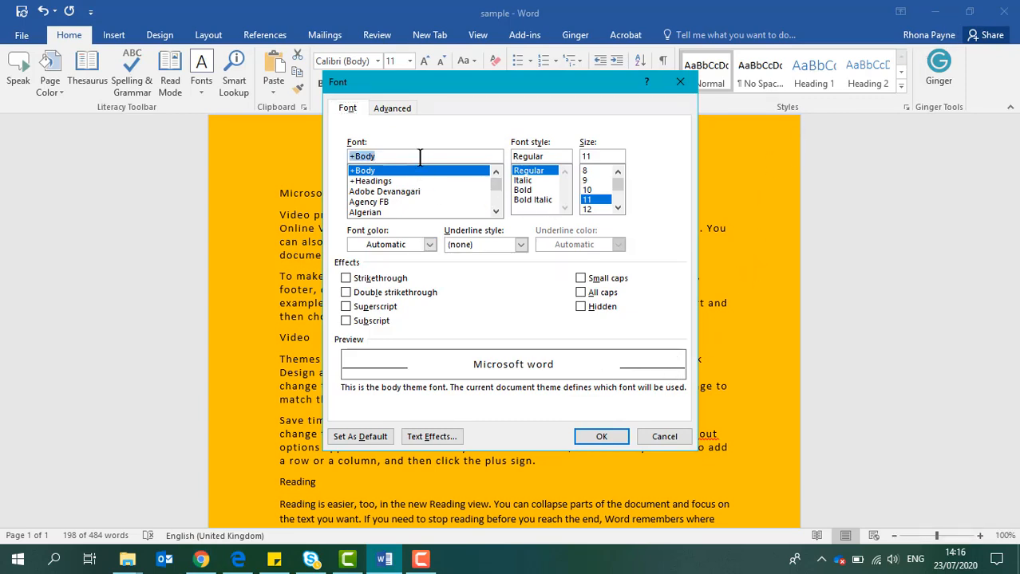
type("op")
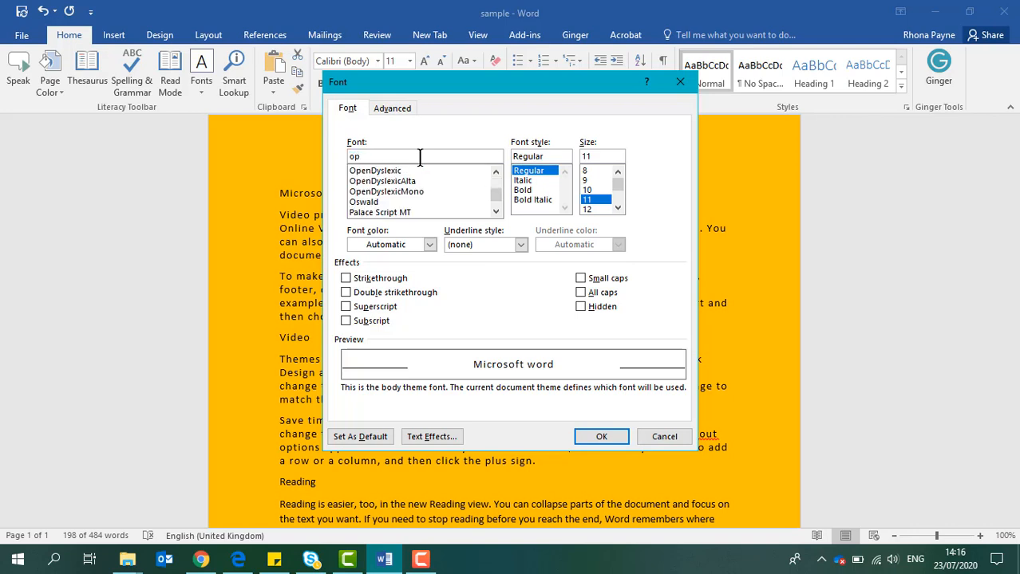
left_click(386, 172)
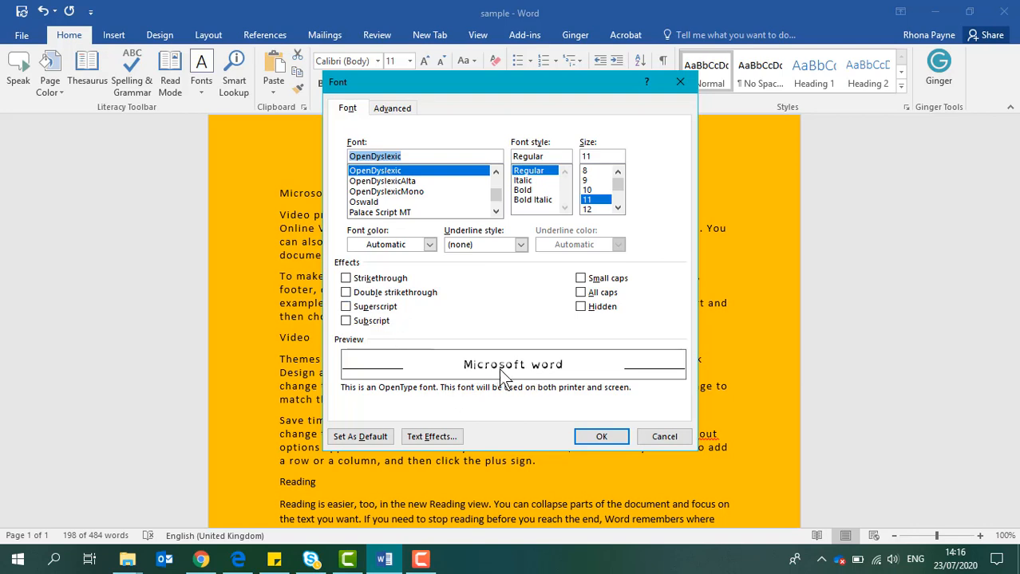
left_click(618, 206)
left_click(618, 207)
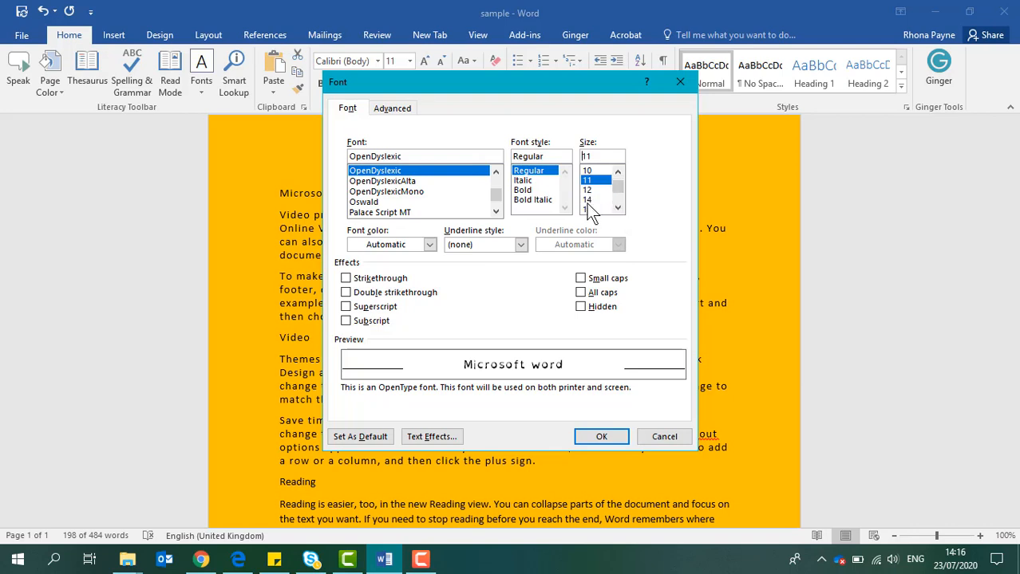
left_click(588, 200)
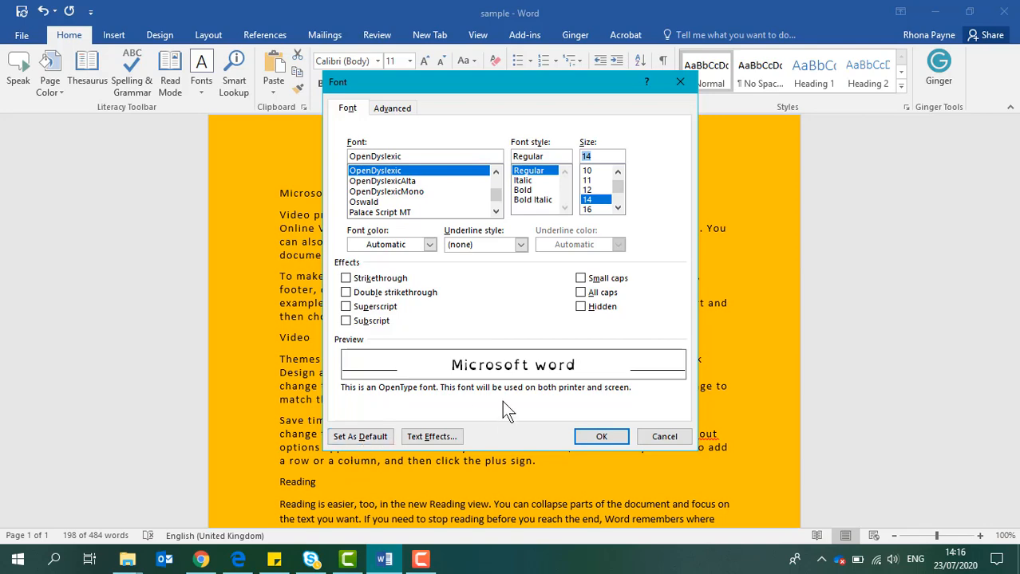
left_click(600, 439)
left_click(477, 357)
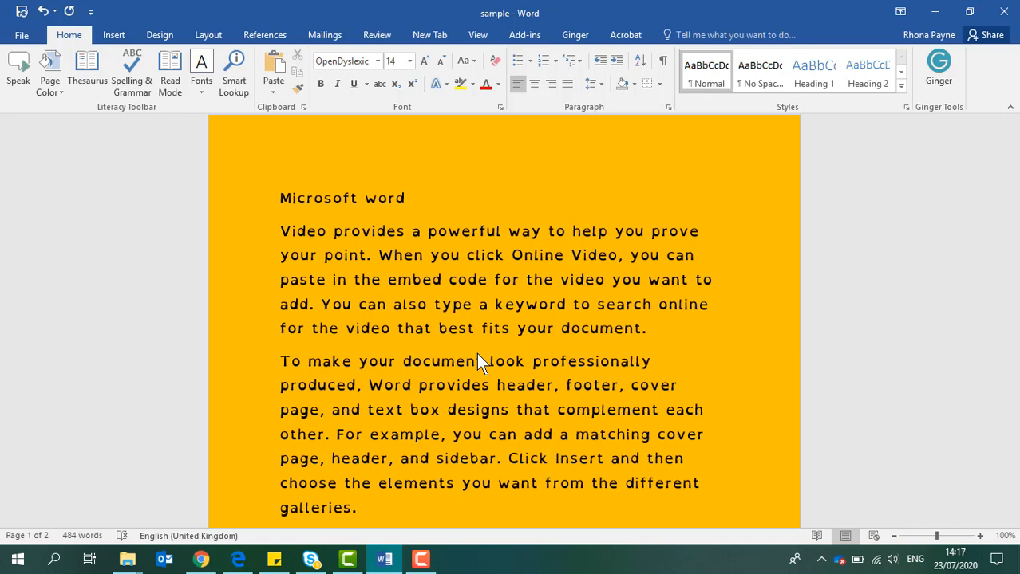
Switch the document to Read Mode and page forward to its end and back to the beginning
left_click(477, 36)
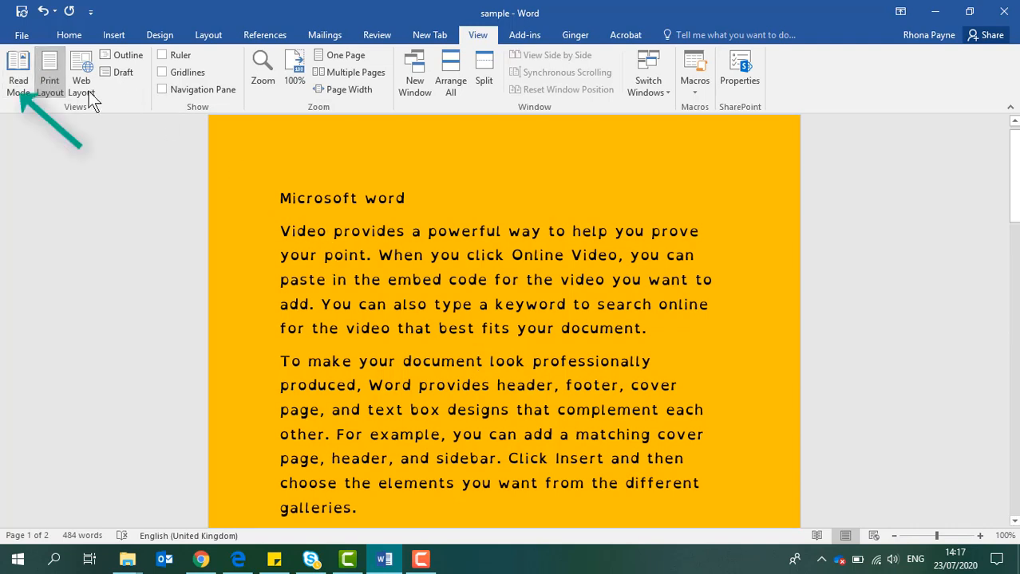
left_click(17, 84)
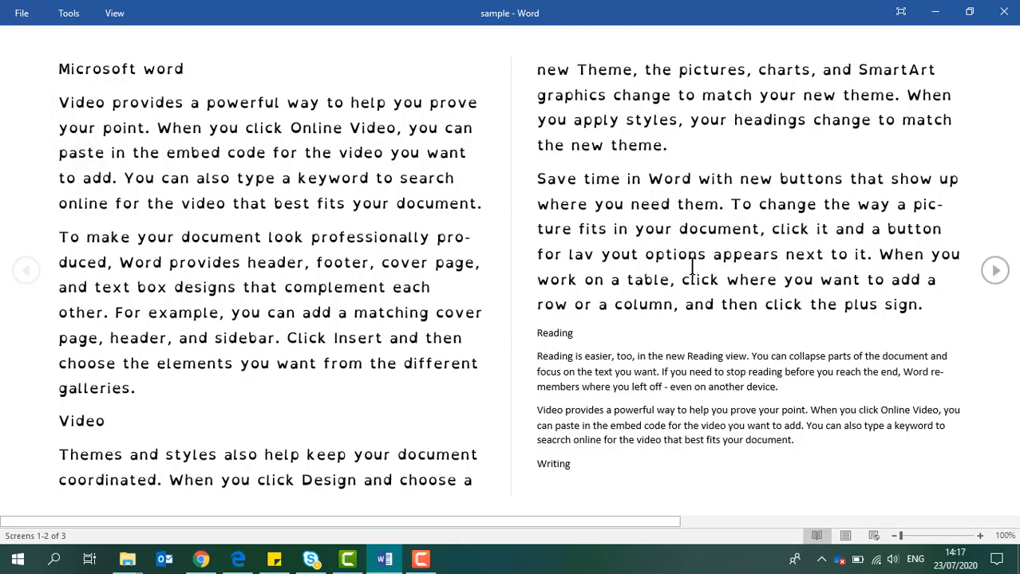
left_click(1002, 281)
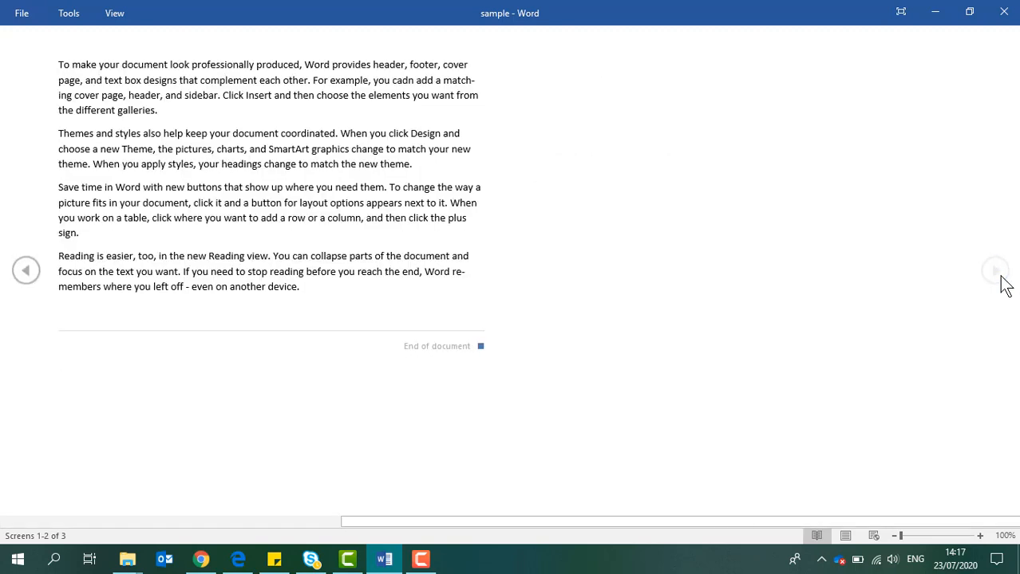
left_click(27, 271)
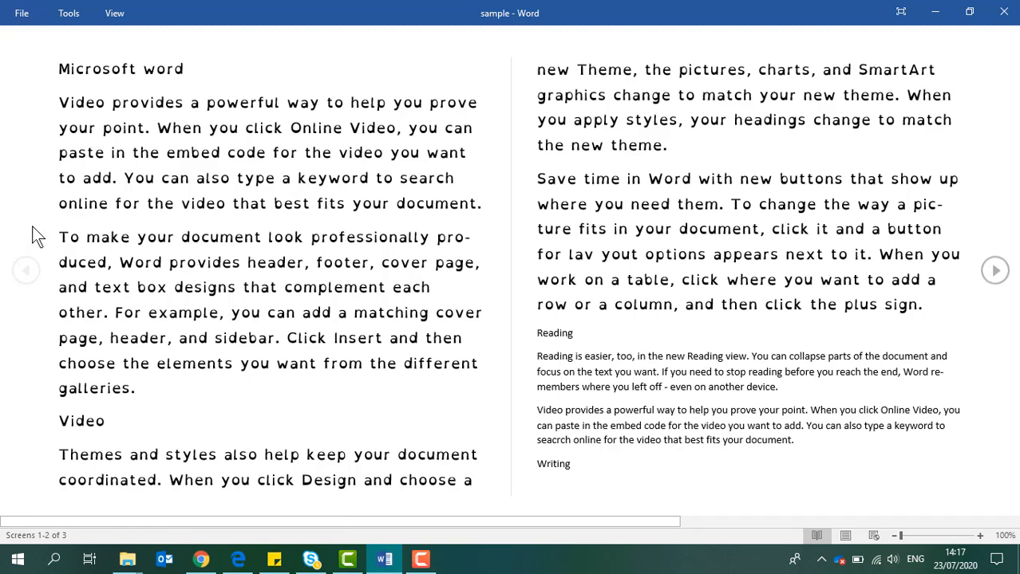
Set the Read Mode page colour to Sepia and widen the text column
left_click(116, 13)
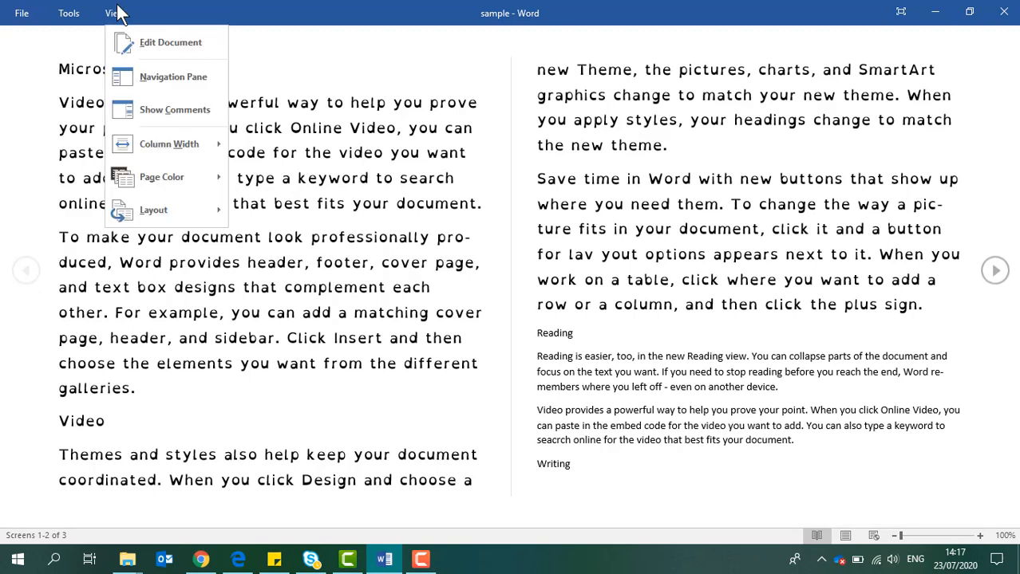
mouse_move(163, 177)
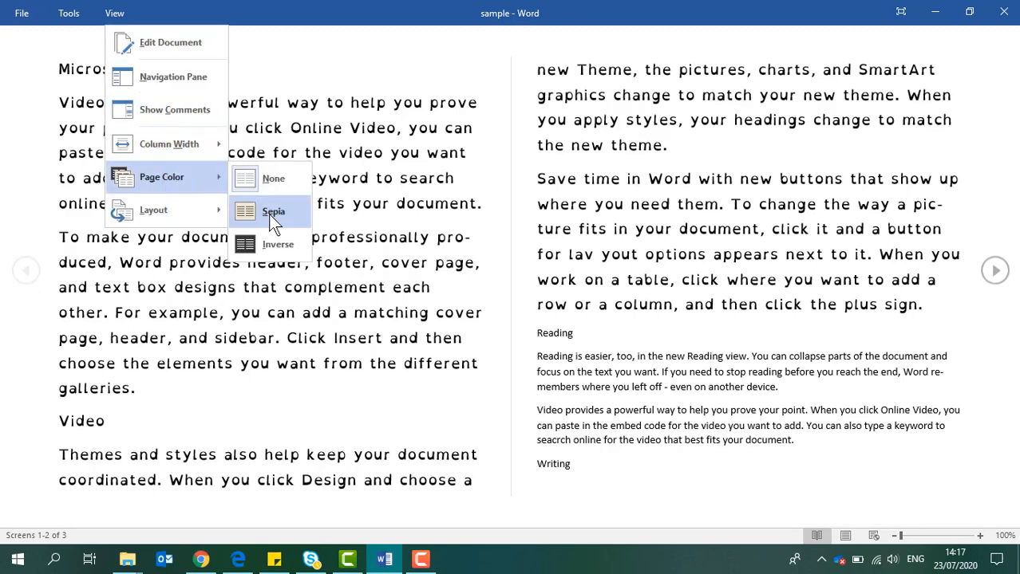
left_click(268, 213)
left_click(115, 13)
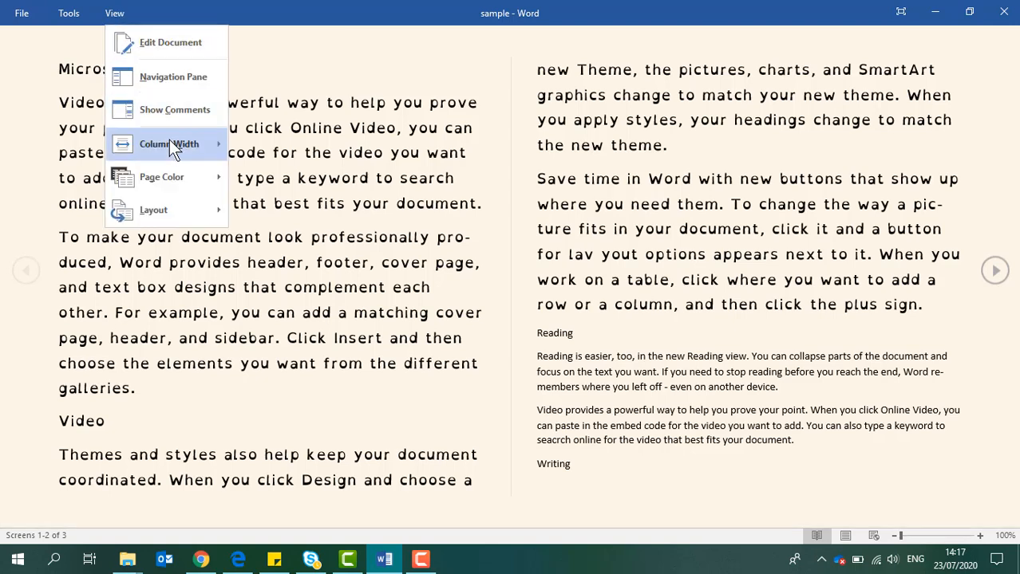
mouse_move(169, 148)
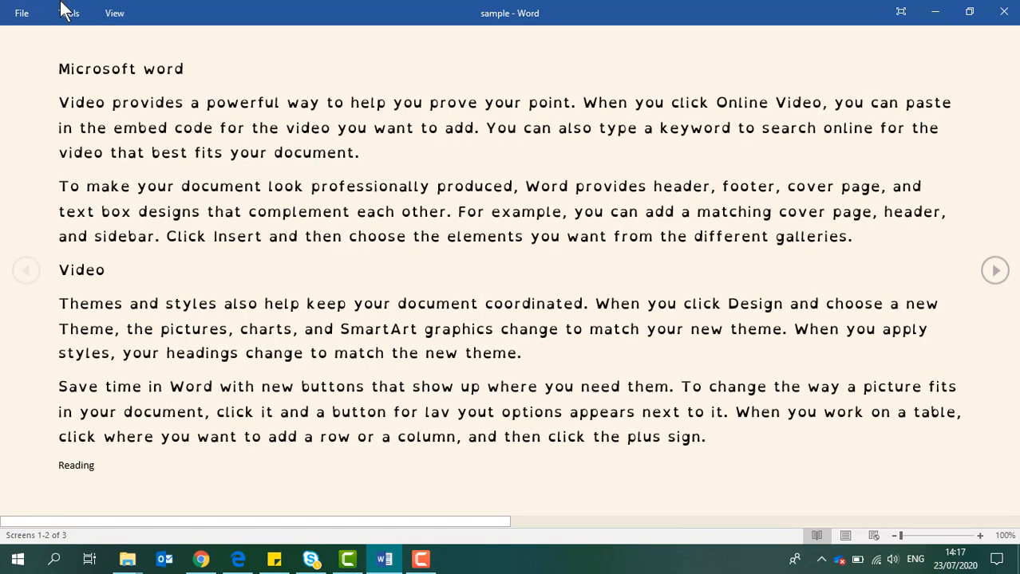
View the Read Mode layout choices, return to editing the document, and switch it to Web Layout
left_click(112, 12)
mouse_move(161, 210)
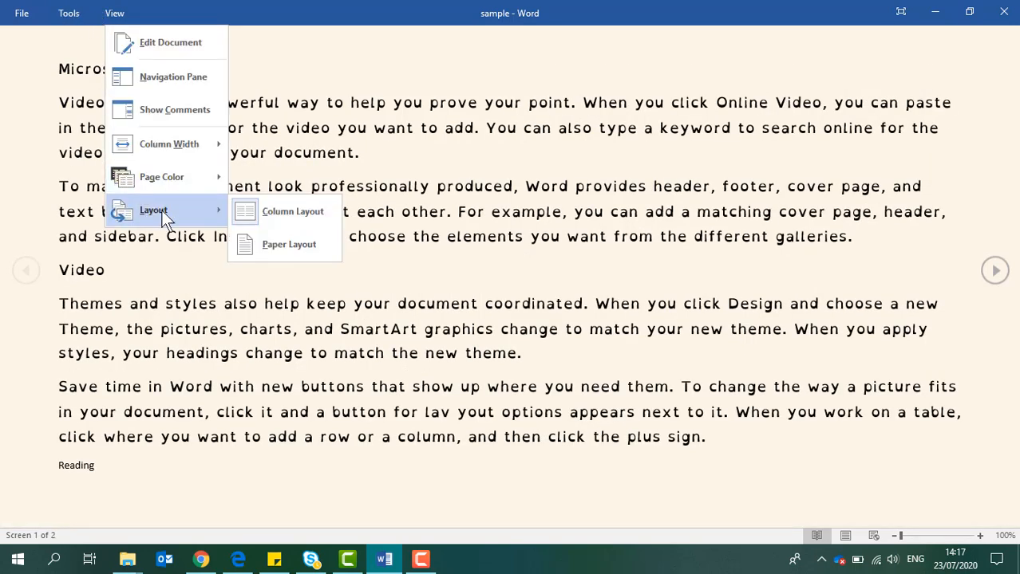
left_click(159, 43)
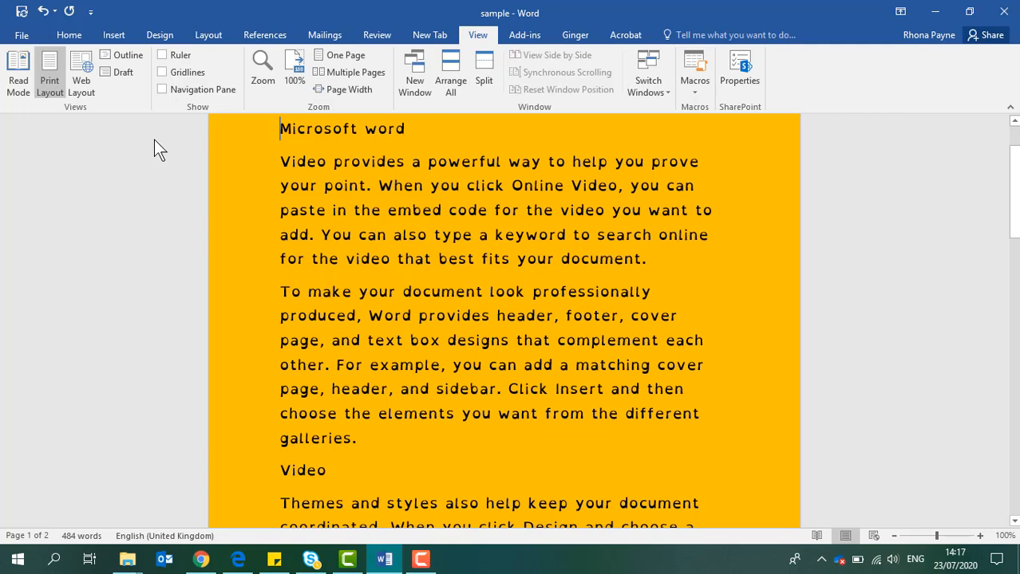
left_click(80, 78)
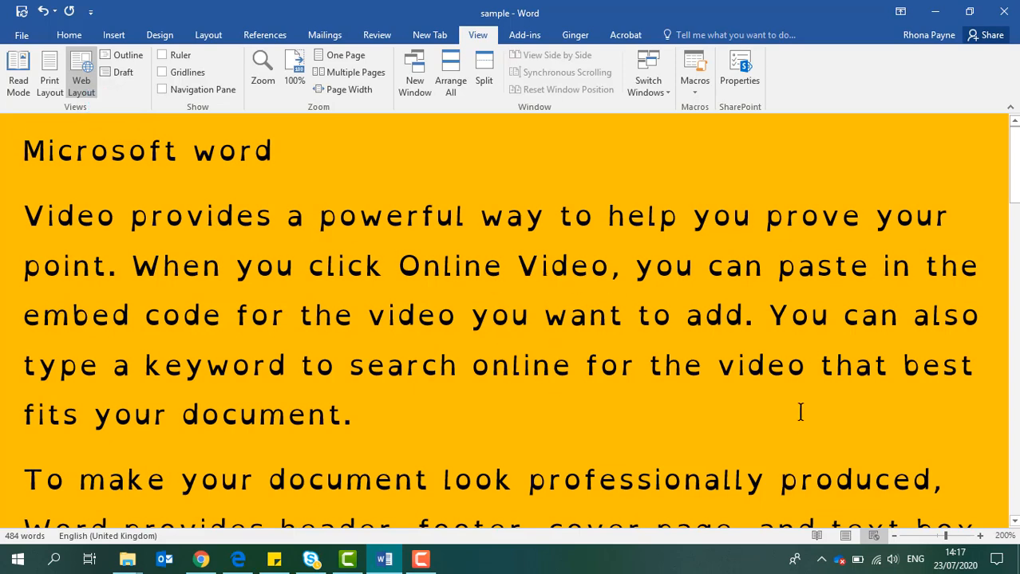
Enlarge the Web Layout text to 220% and look through the document
left_click(895, 537)
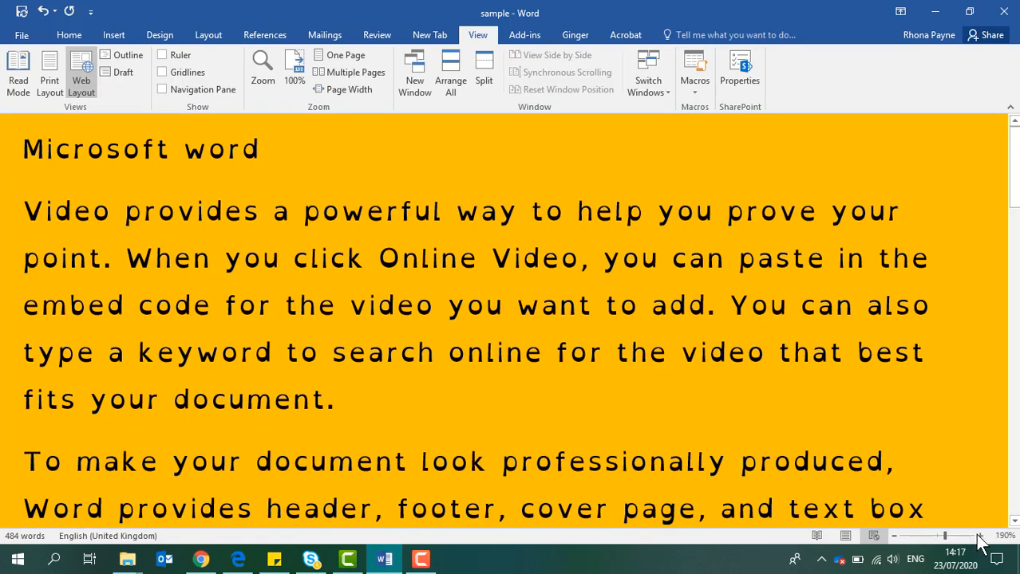
left_click(980, 536)
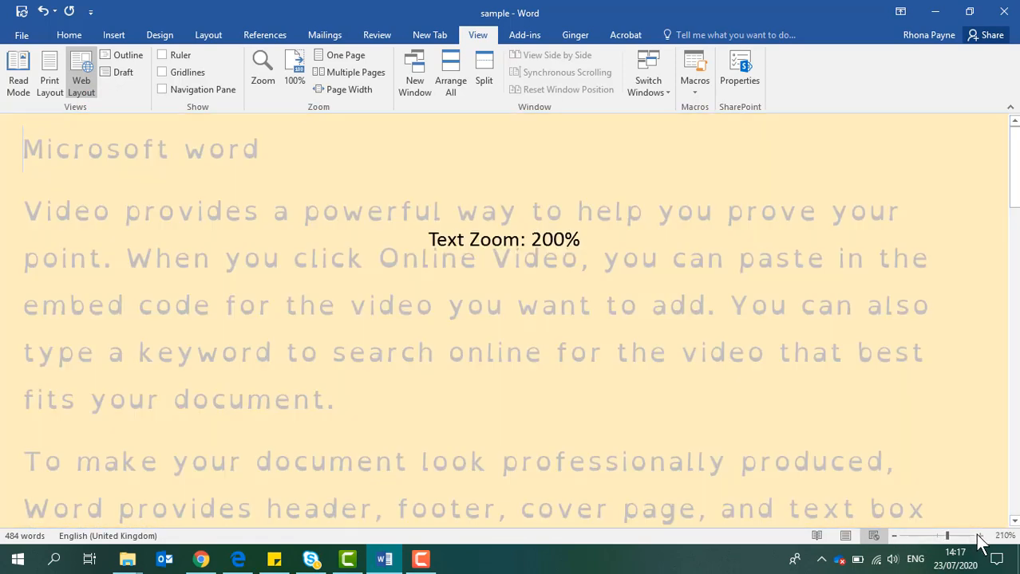
left_click(980, 536)
left_click(979, 536)
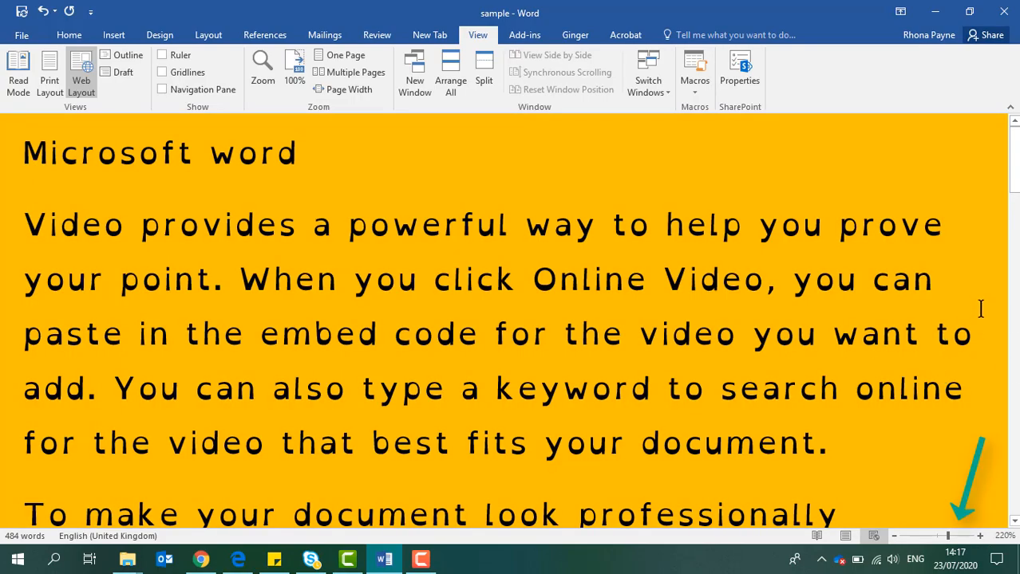
scroll(788, 257, "down", 5)
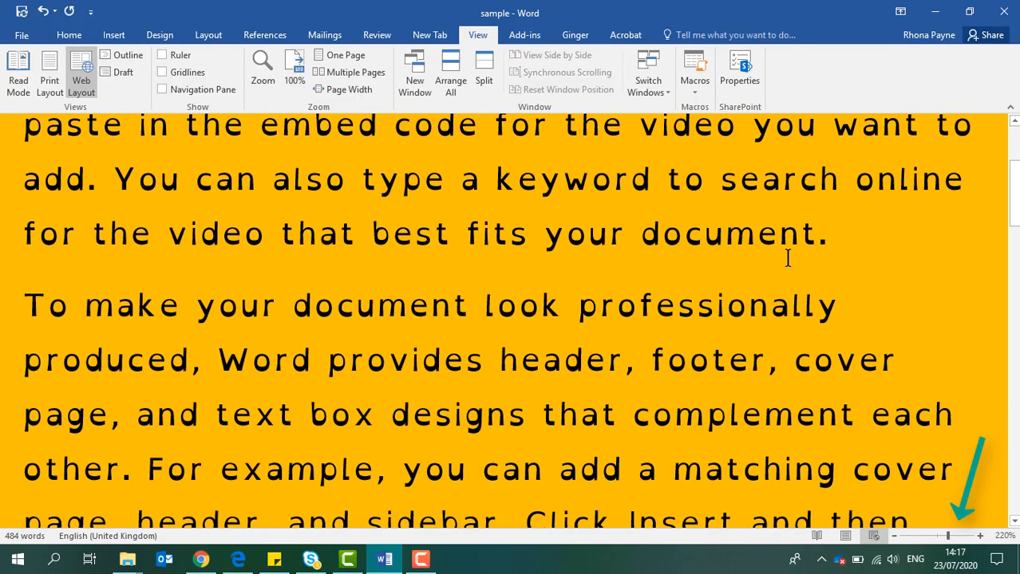
scroll(787, 256, "down", 5)
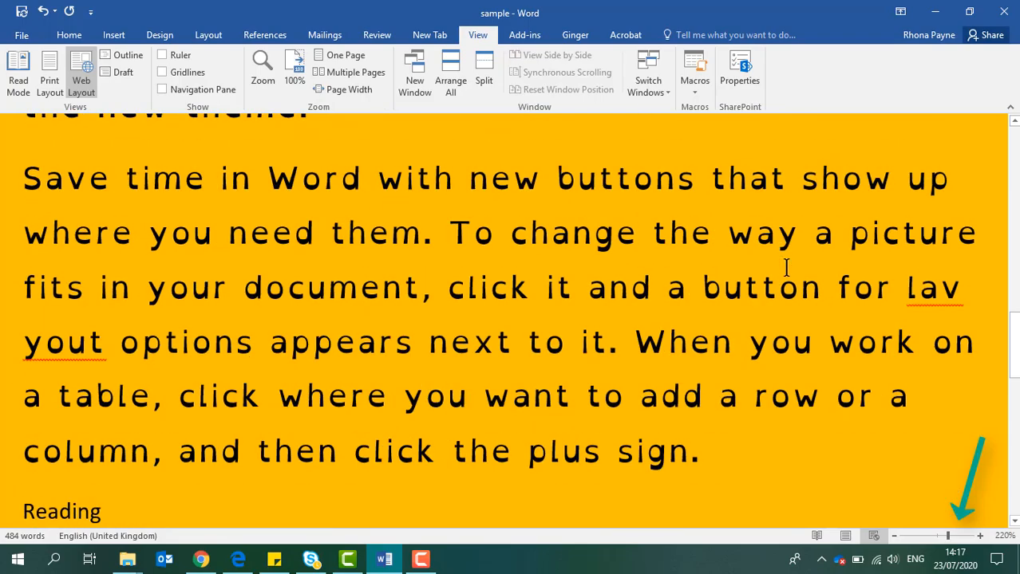
scroll(785, 267, "down", 2)
scroll(786, 267, "up", 5)
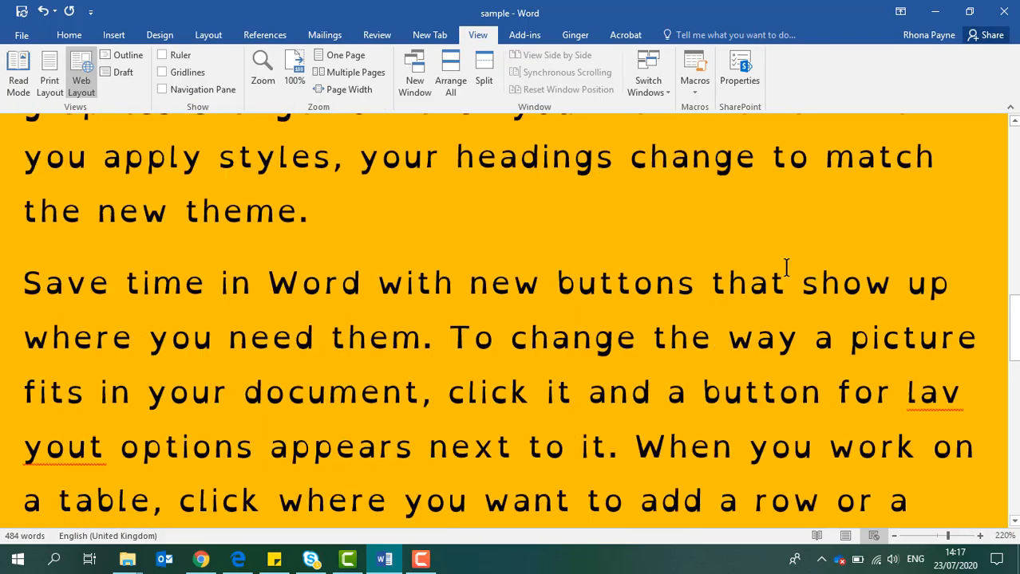
scroll(785, 267, "up", 3)
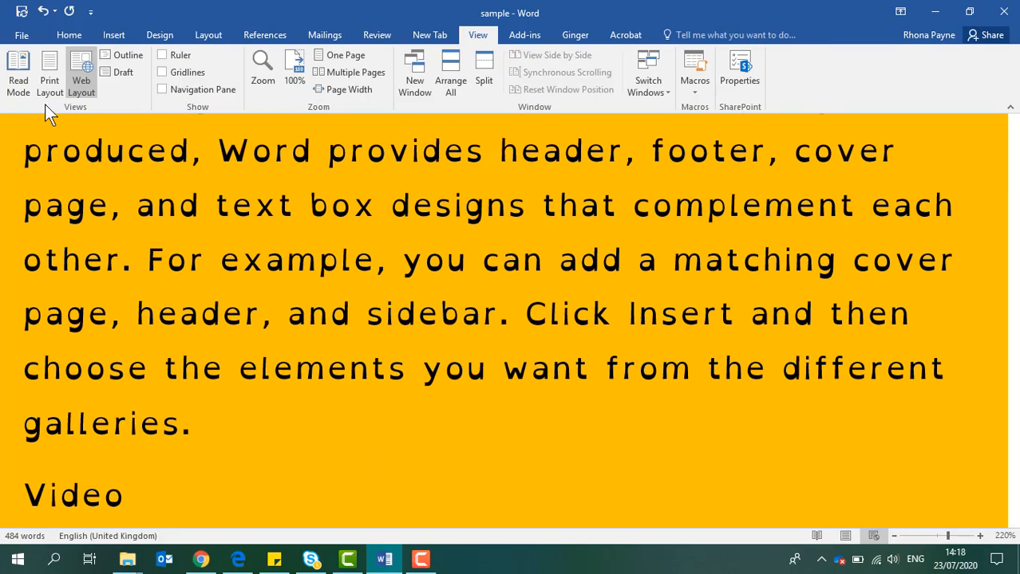
Return the document to Print Layout and apply the Heading 1 style to the "Microsoft word" title
left_click(51, 84)
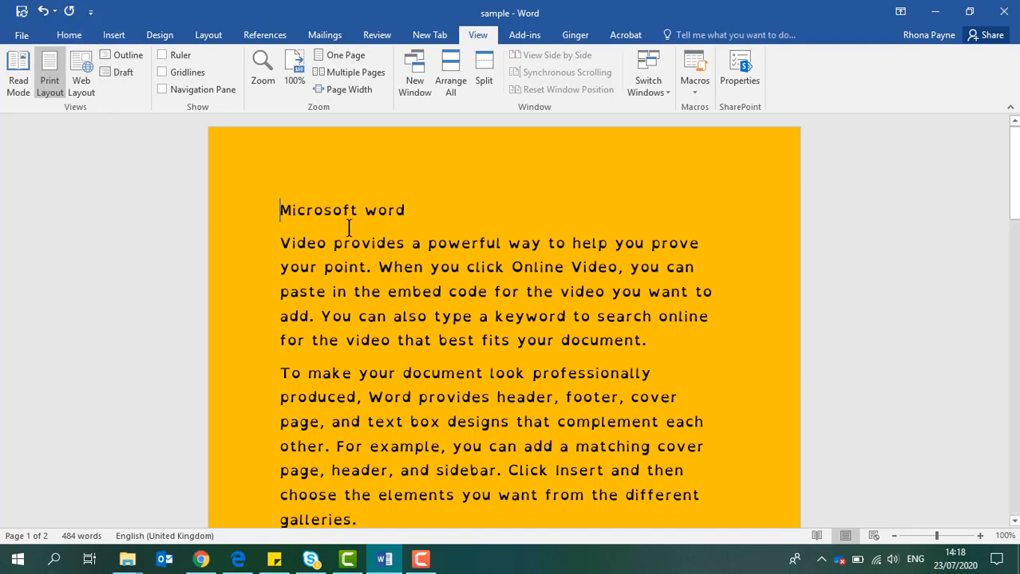
left_click(263, 210)
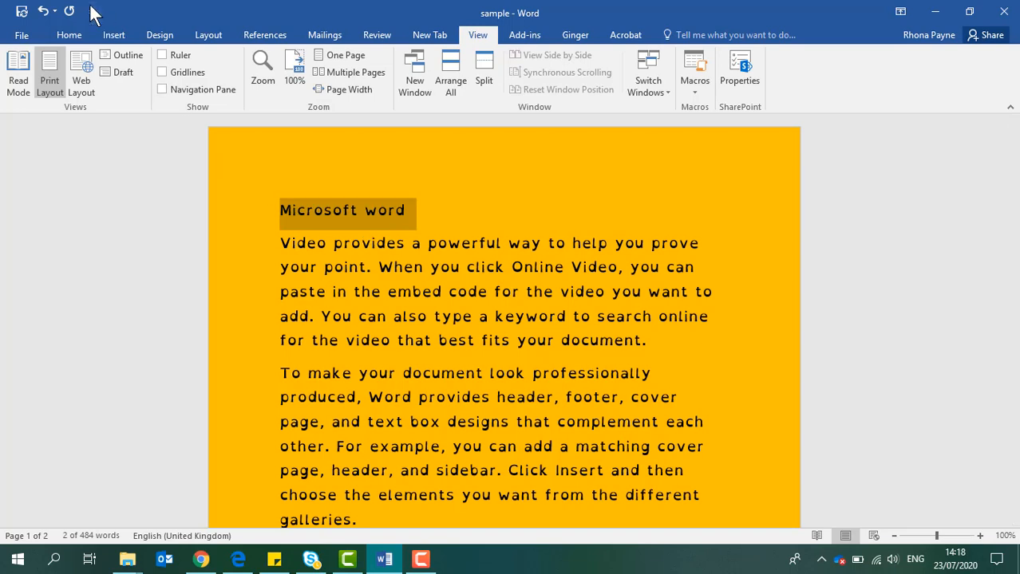
left_click(67, 39)
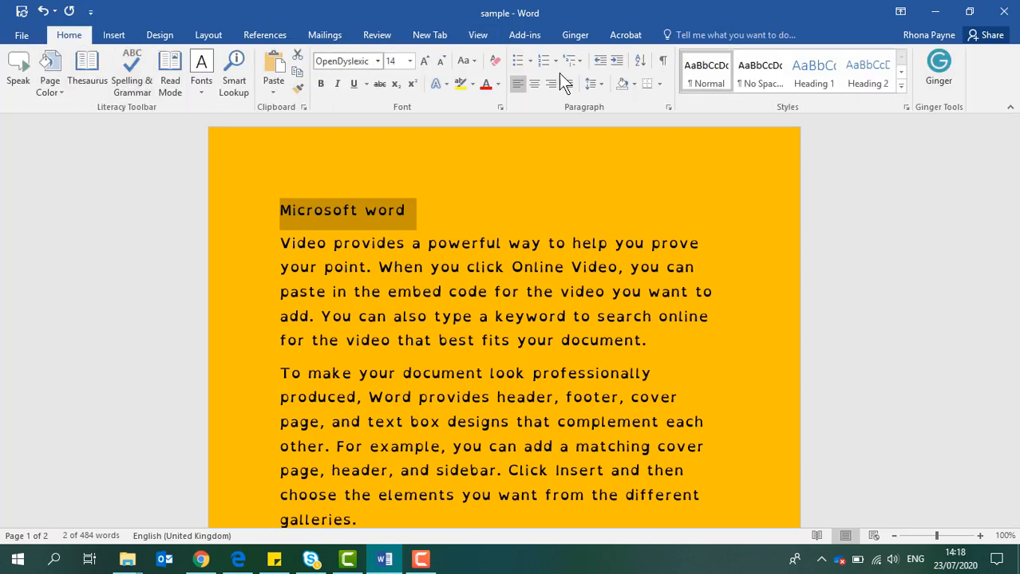
left_click(812, 73)
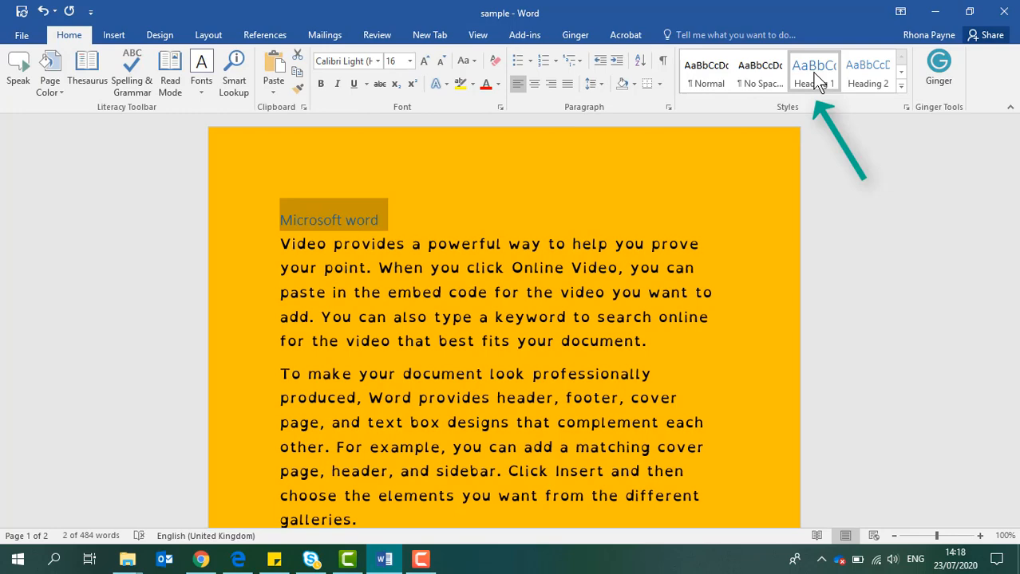
left_click(596, 283)
Apply the Heading 2 style to the "Video" and "Reading" subheadings and deselect the text
scroll(595, 281, "down", 3)
left_click_drag(346, 323, 250, 322)
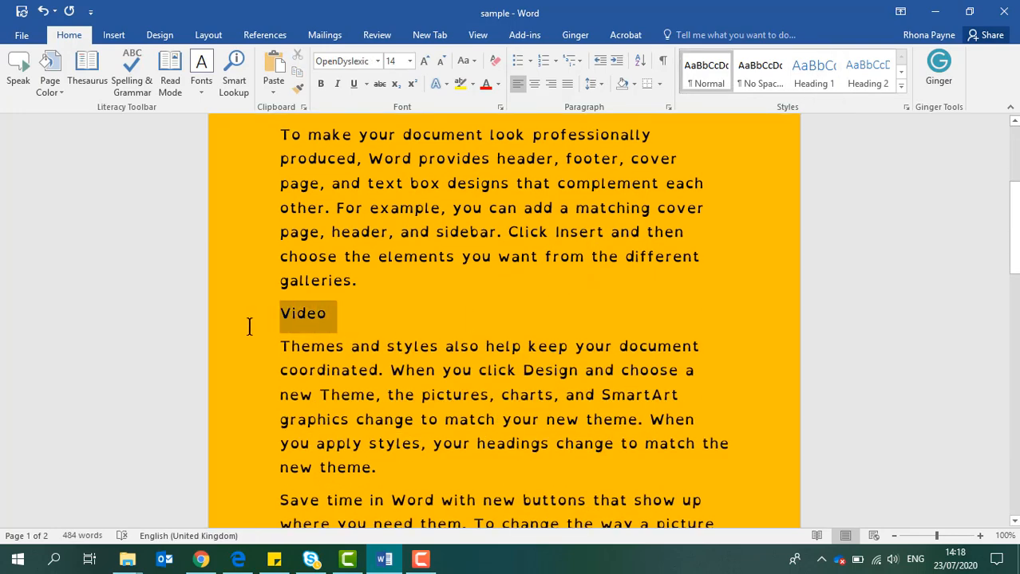
left_click(861, 74)
scroll(476, 311, "down", 3)
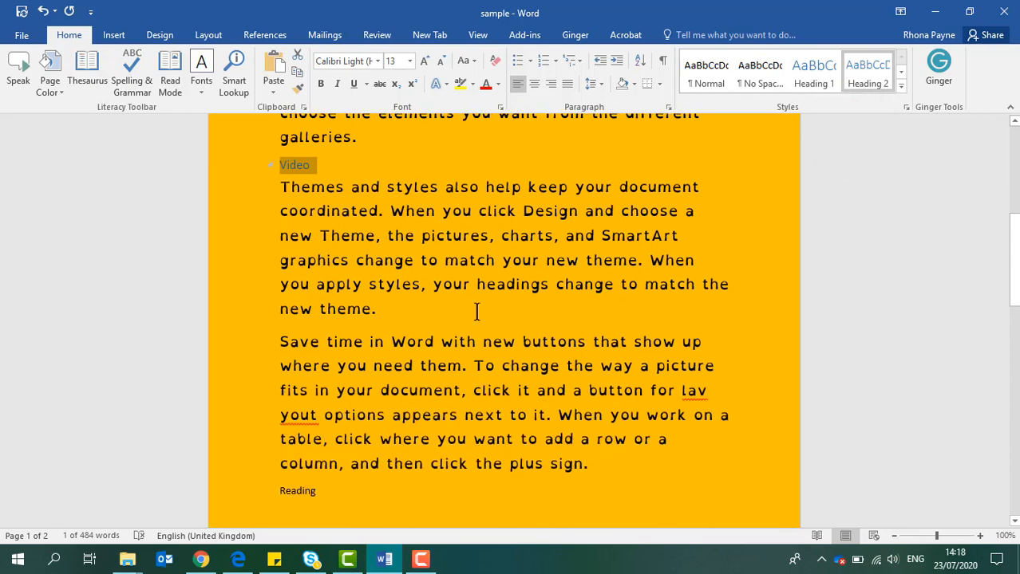
scroll(280, 330, "down", 3)
left_click(221, 352)
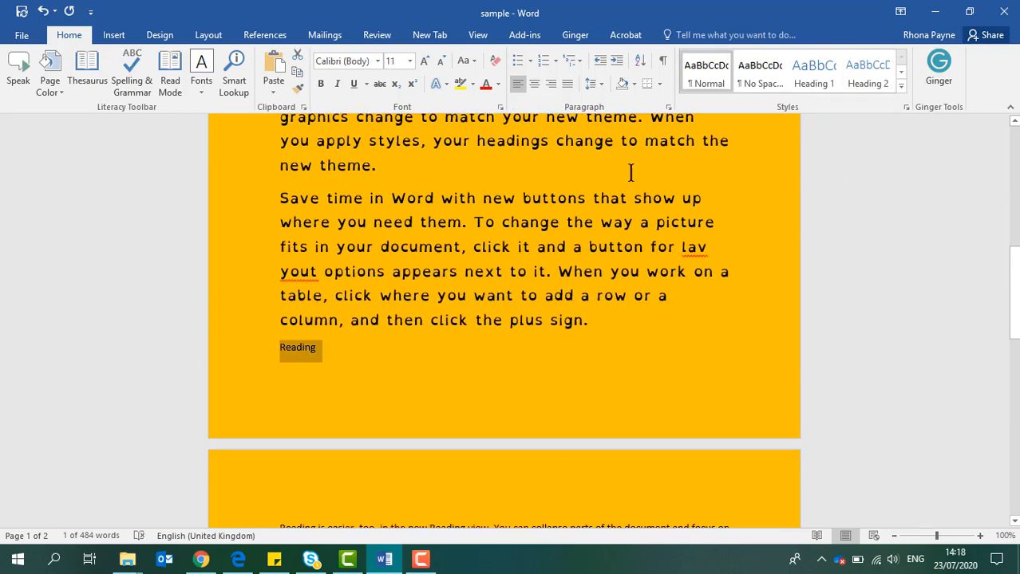
left_click(869, 73)
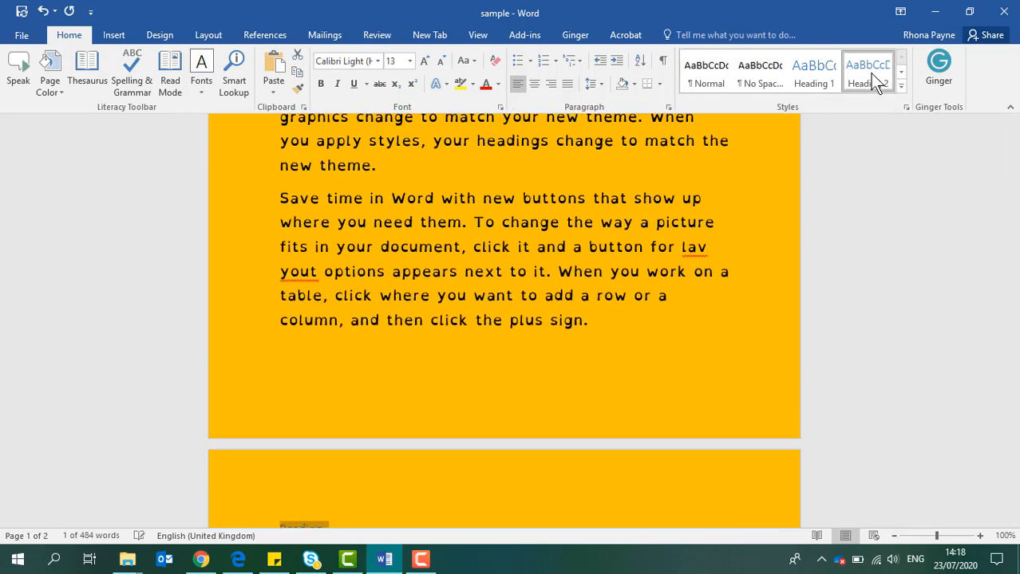
left_click(676, 296)
Return to the start of the document and show the Navigation Pane
scroll(675, 234, "down", 6)
scroll(676, 239, "up", 7)
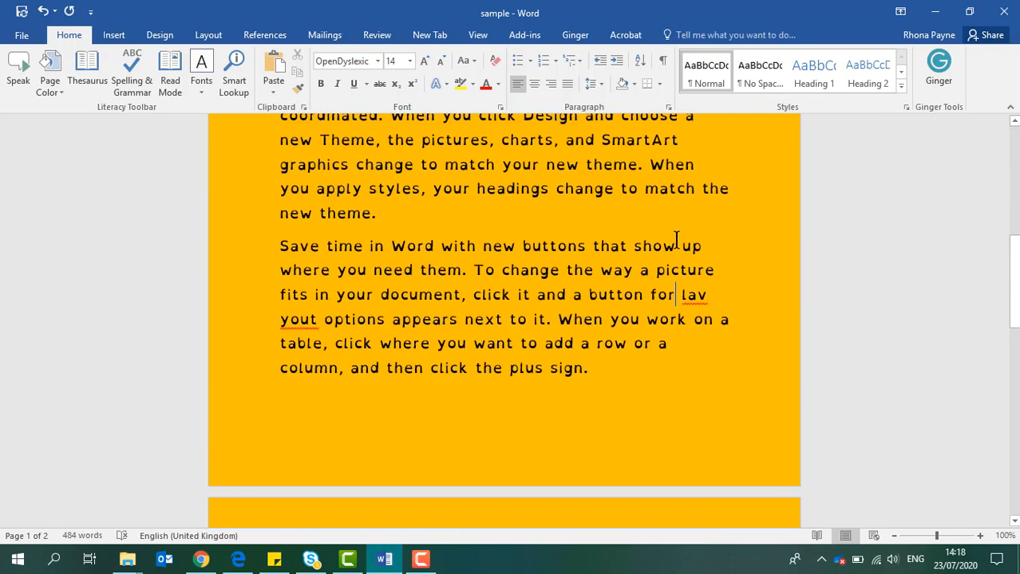
scroll(676, 239, "up", 10)
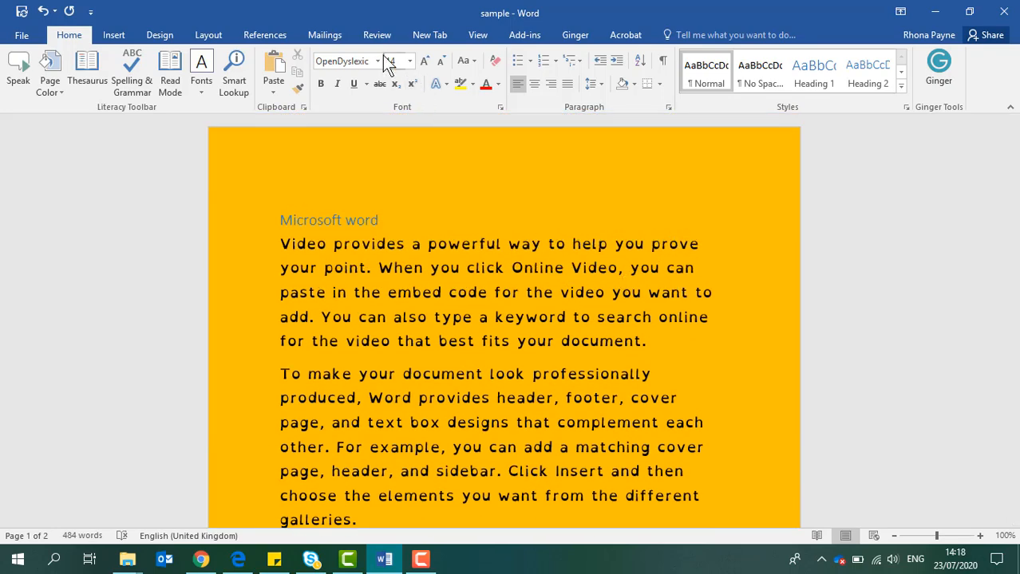
left_click(377, 35)
left_click(477, 36)
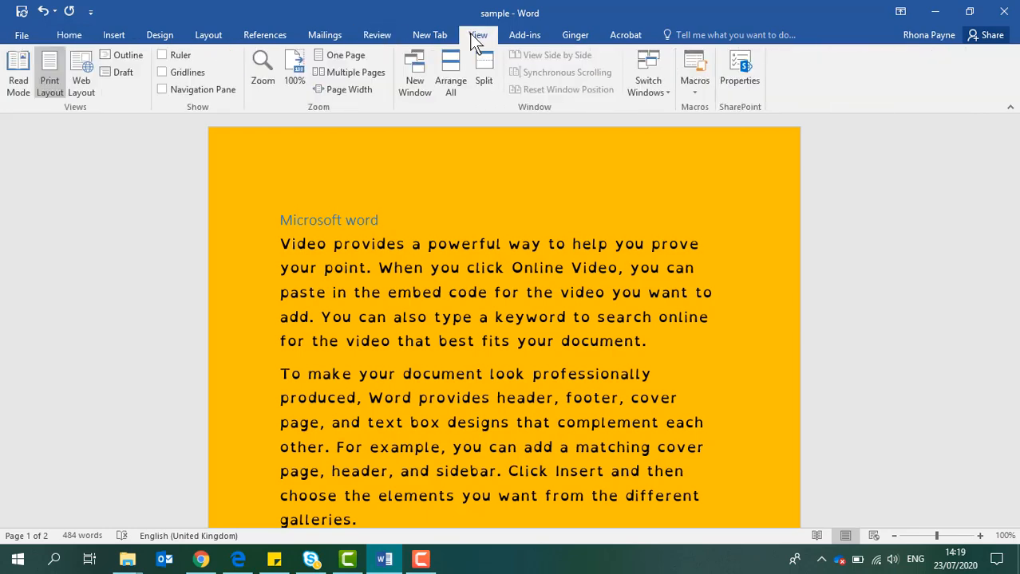
left_click(196, 90)
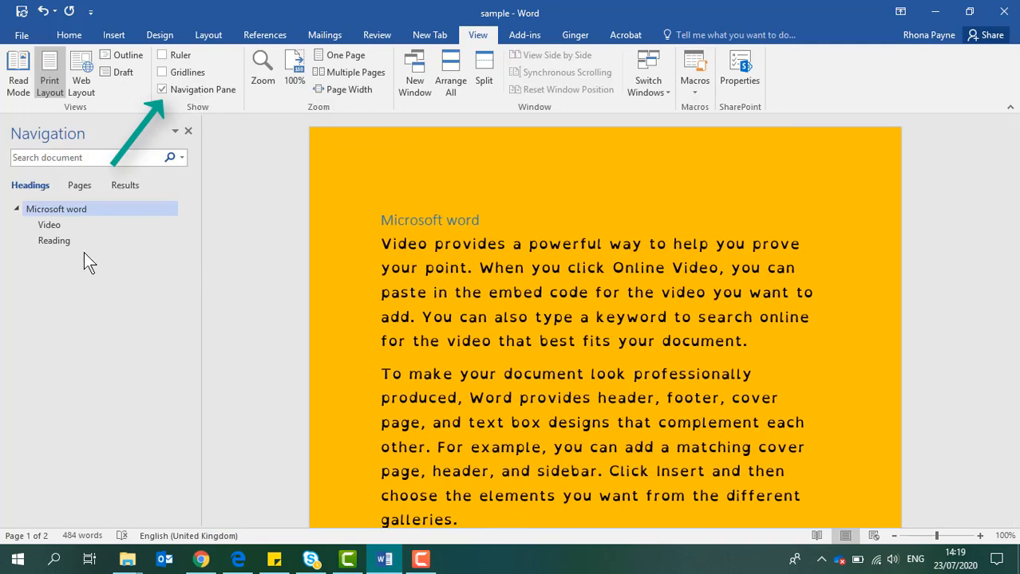
Jump between the Video and Reading sections using the document's heading outline
left_click(54, 229)
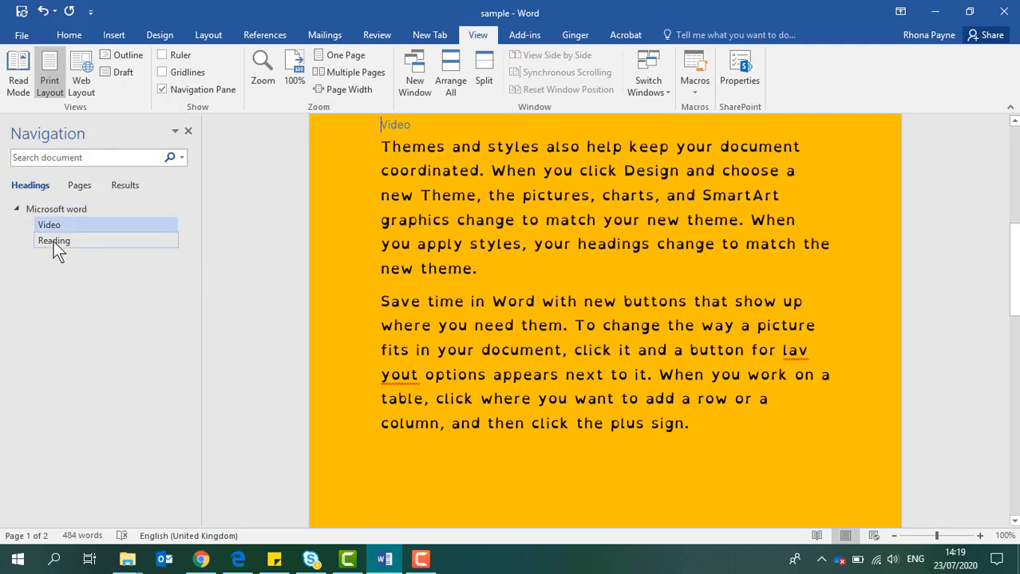
left_click(53, 242)
left_click(62, 224)
left_click(110, 236)
left_click(125, 218)
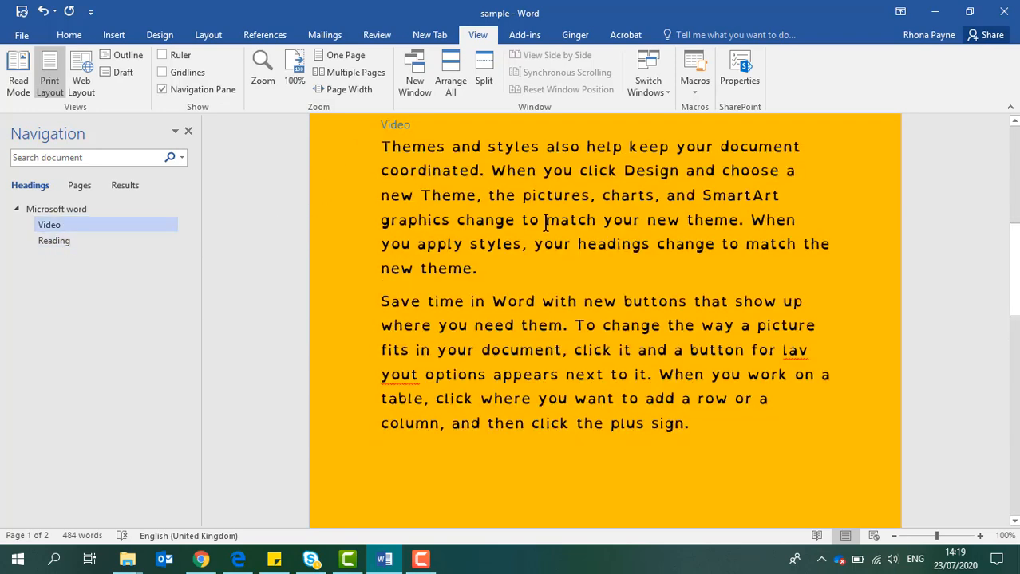
Insert an Automatic Table 1 table of contents before the "Microsoft word" heading at the start of the document
scroll(544, 221, "up", 5)
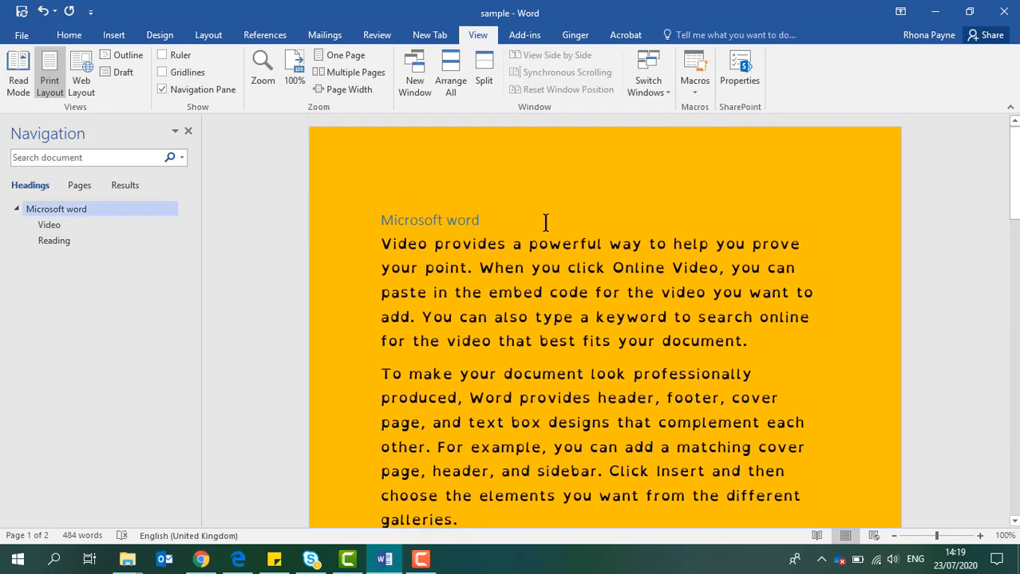
left_click(517, 307)
left_click(380, 226)
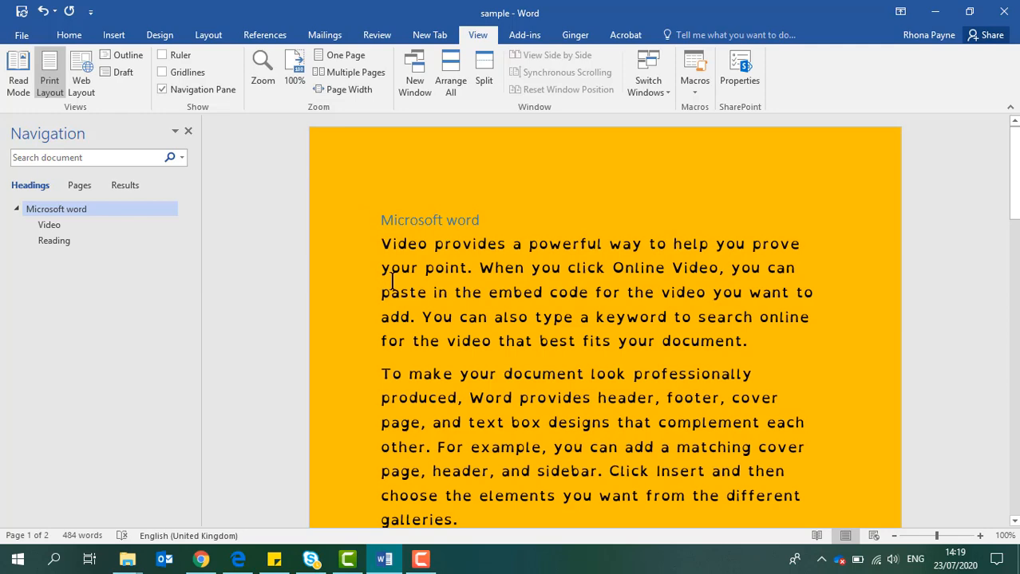
left_click(265, 36)
left_click(25, 79)
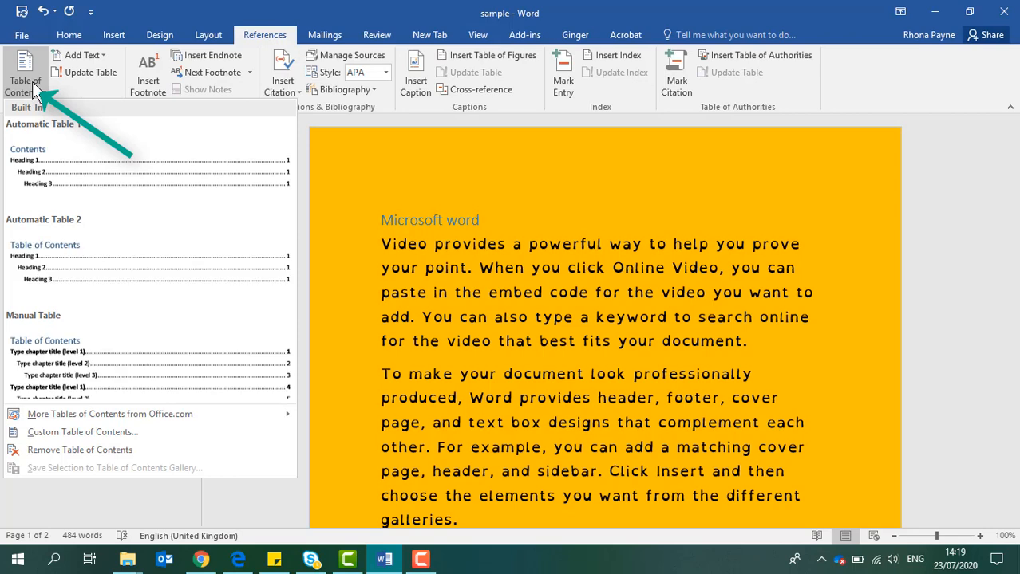
left_click(42, 167)
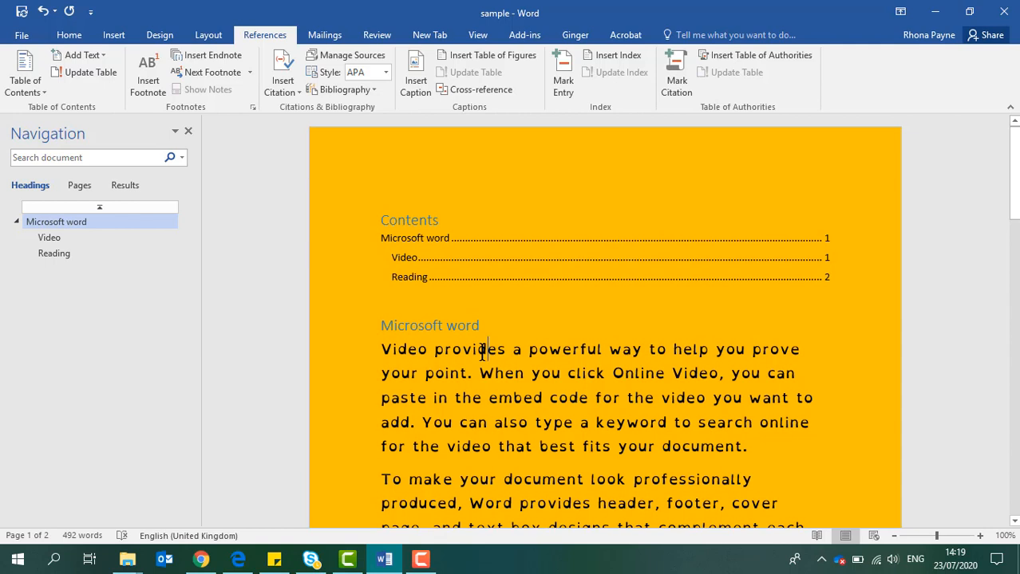
left_click(485, 351)
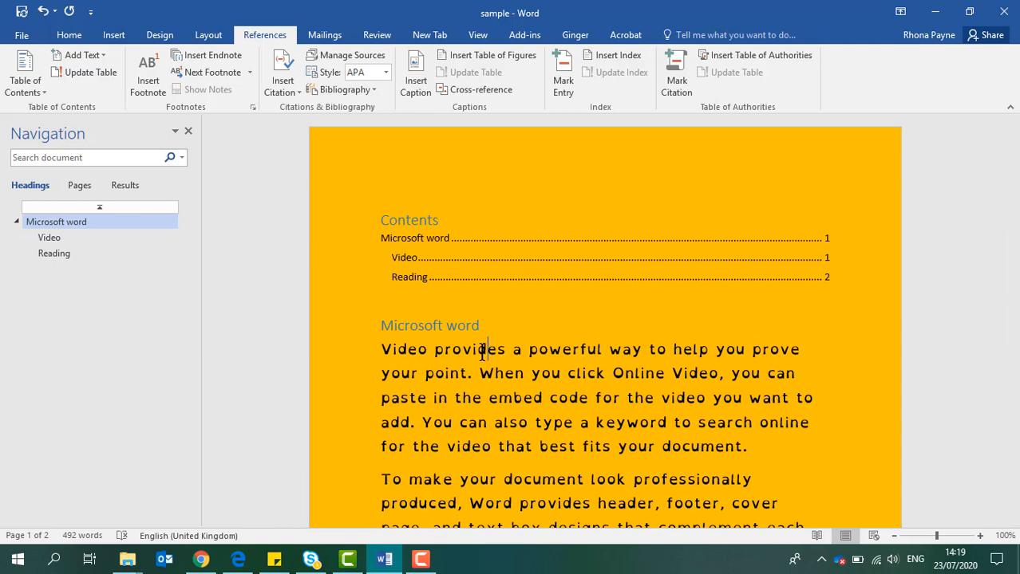
Run the spelling check, view the suggestions "lave" and "lab" for the word "lav", and return to the text
scroll(483, 351, "down", 5)
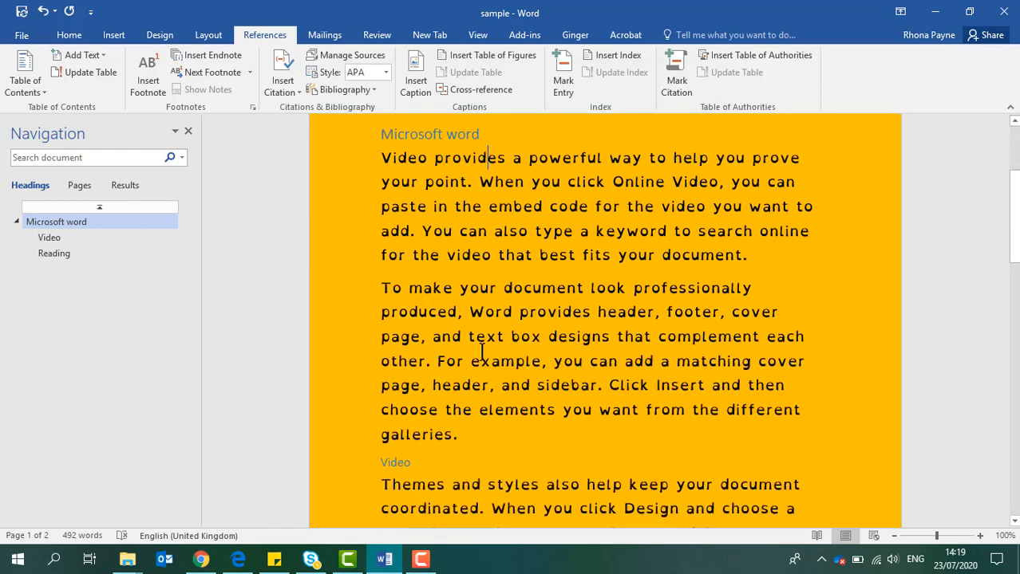
scroll(483, 351, "up", 2)
scroll(483, 351, "down", 1)
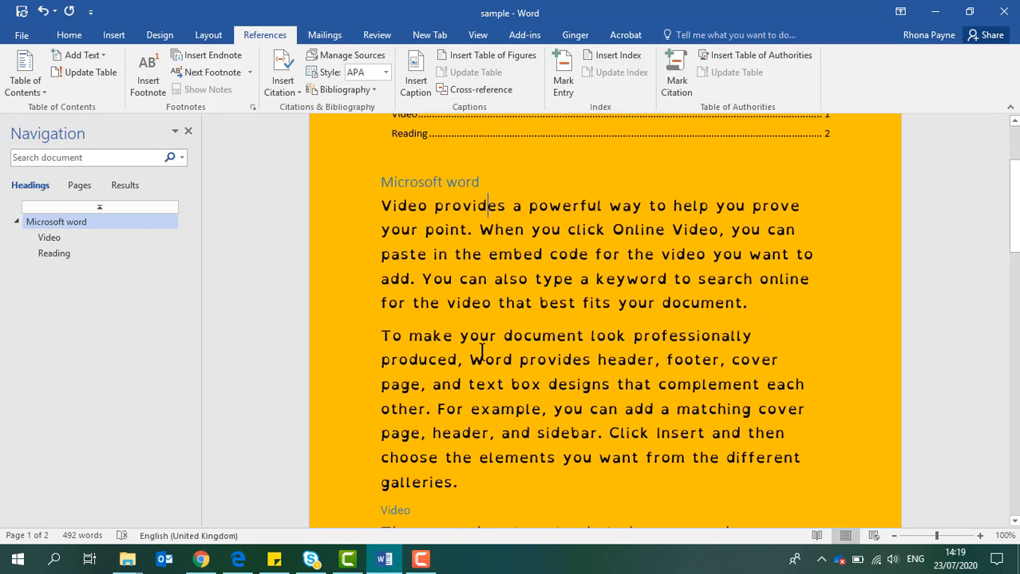
left_click(385, 37)
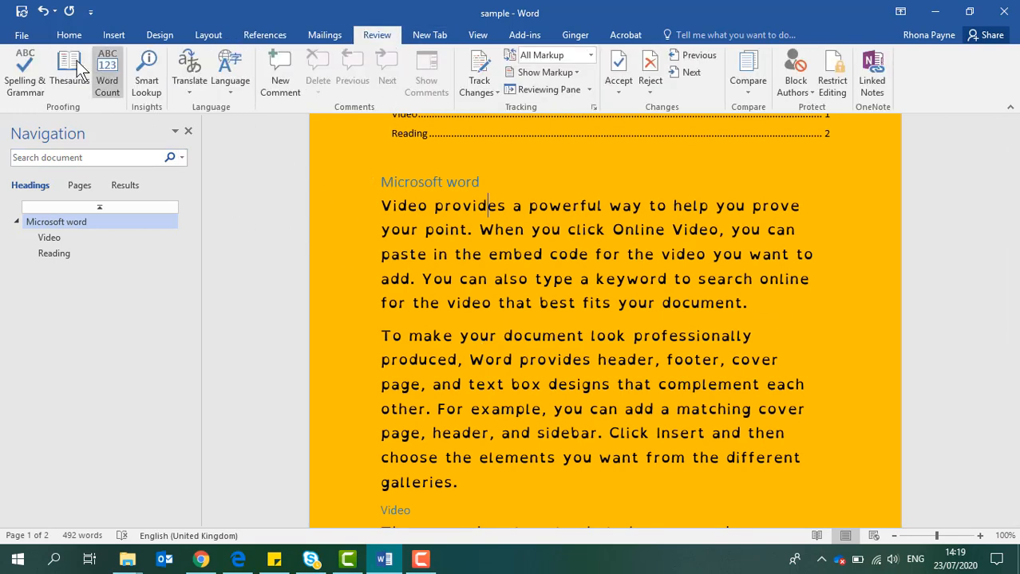
left_click(25, 80)
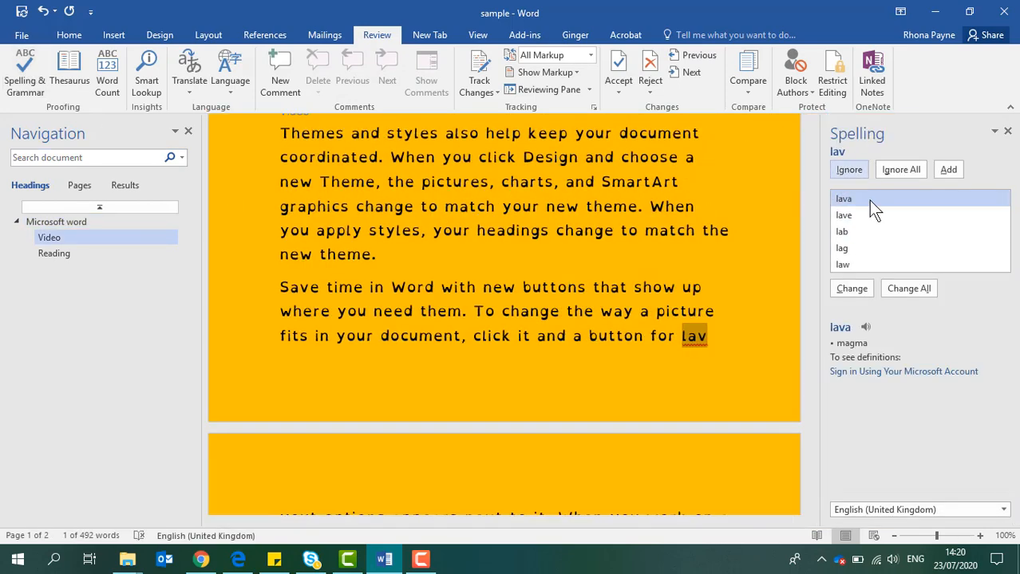
left_click(854, 214)
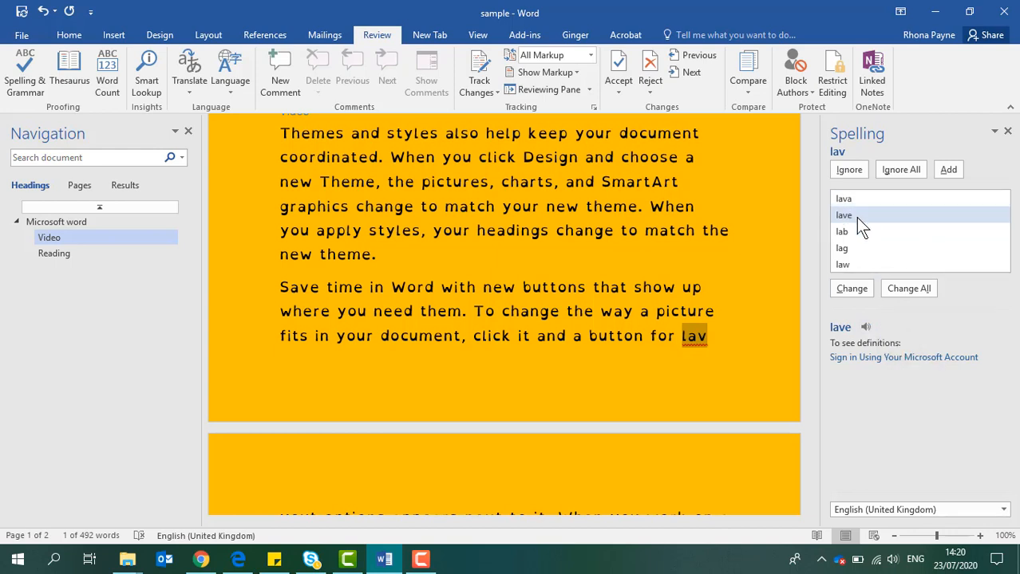
left_click(857, 239)
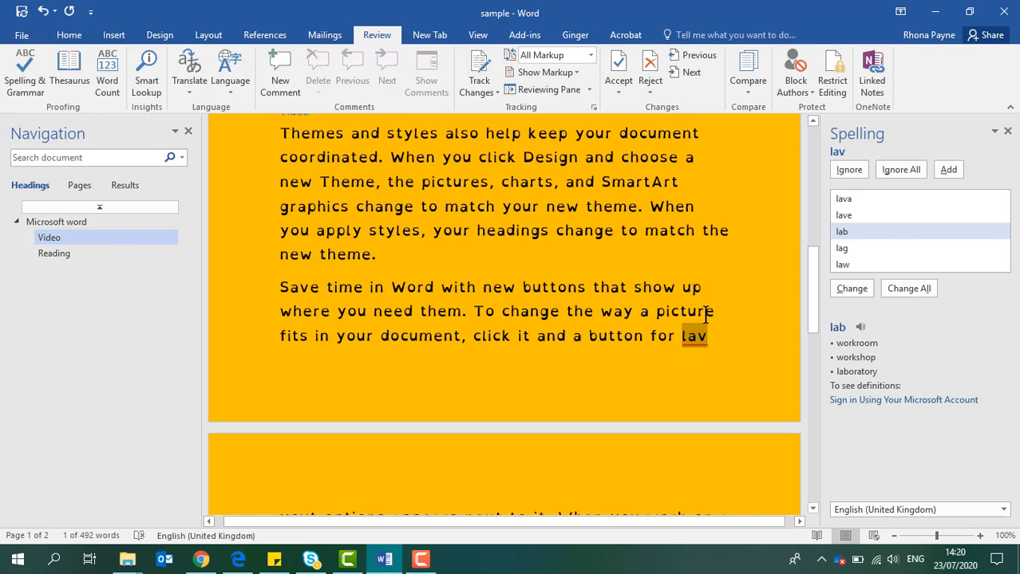
left_click(553, 239)
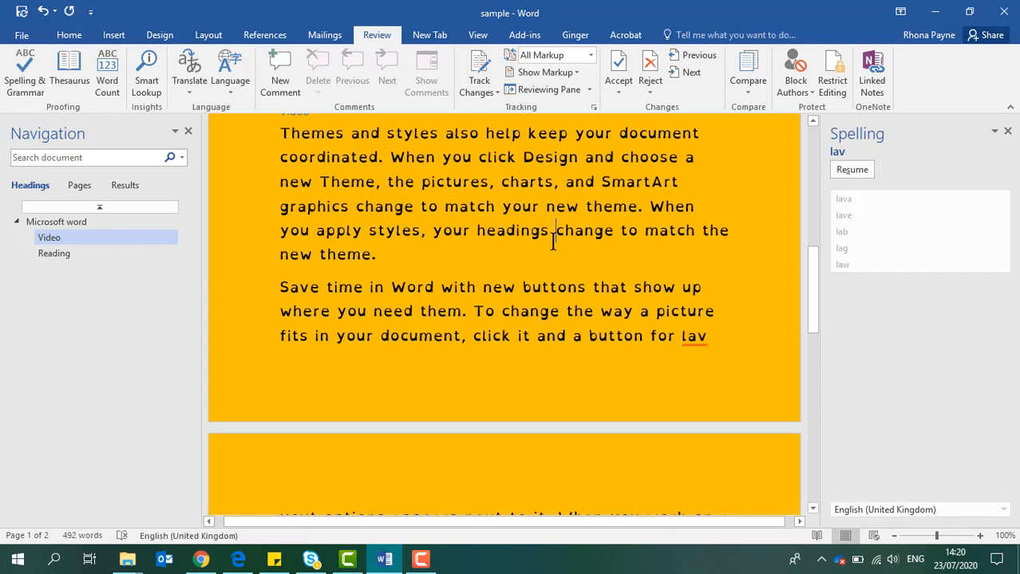
Look up the word "powerful" from the document's first paragraph in the Thesaurus and dismiss the Spelling pane
scroll(553, 241, "up", 3)
scroll(553, 241, "up", 5)
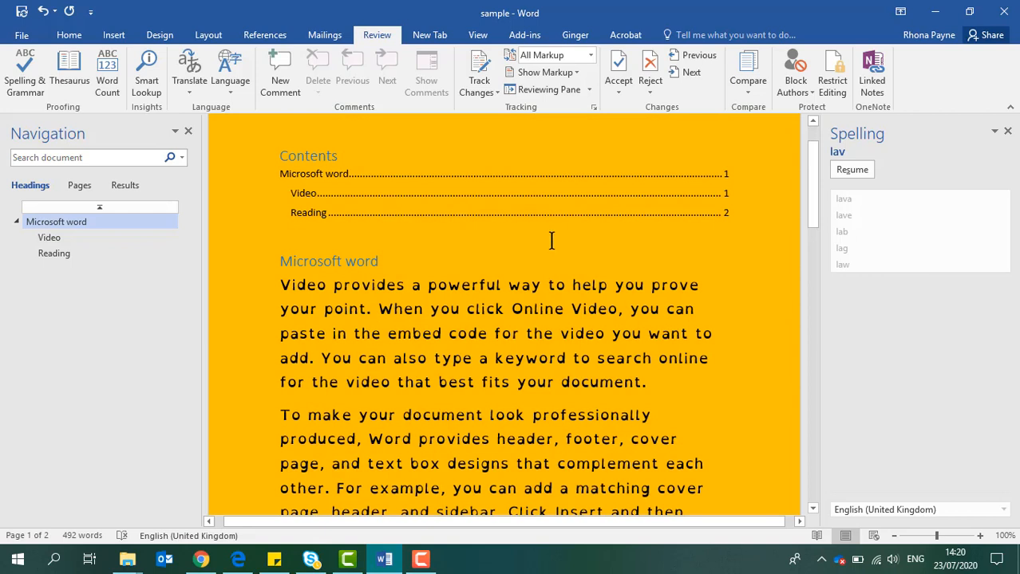
double_click(455, 287)
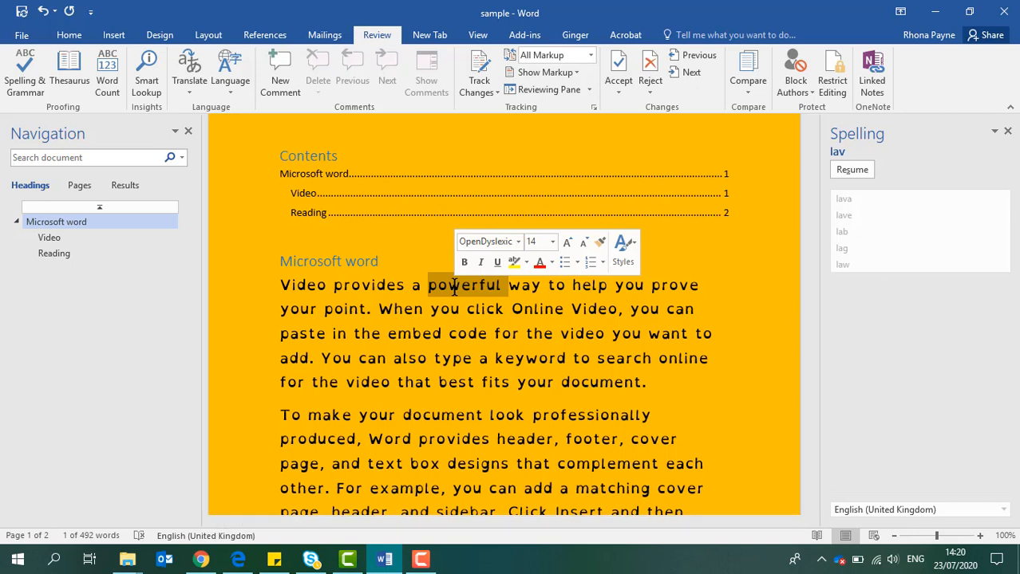
right_click(456, 290)
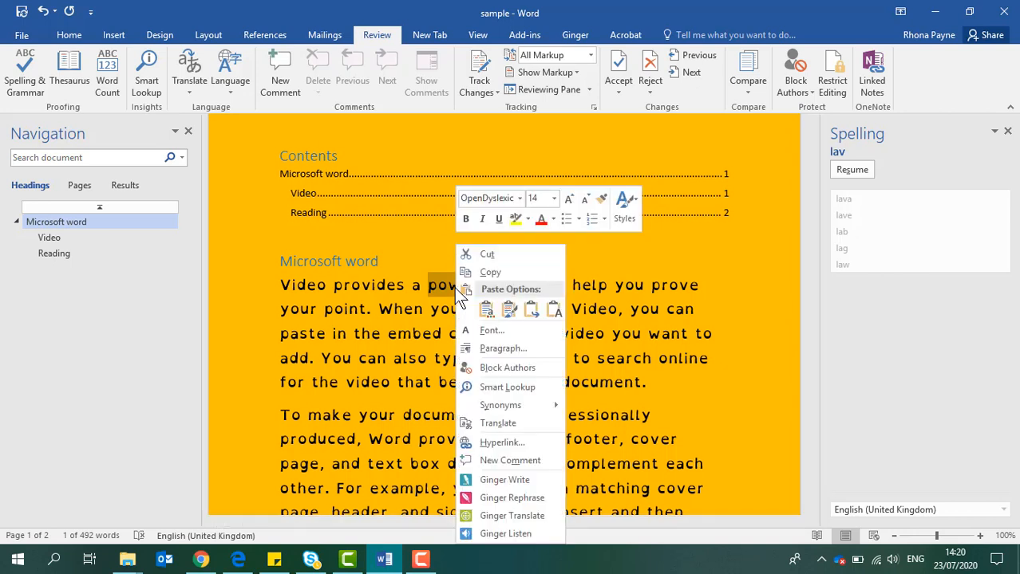
mouse_move(506, 407)
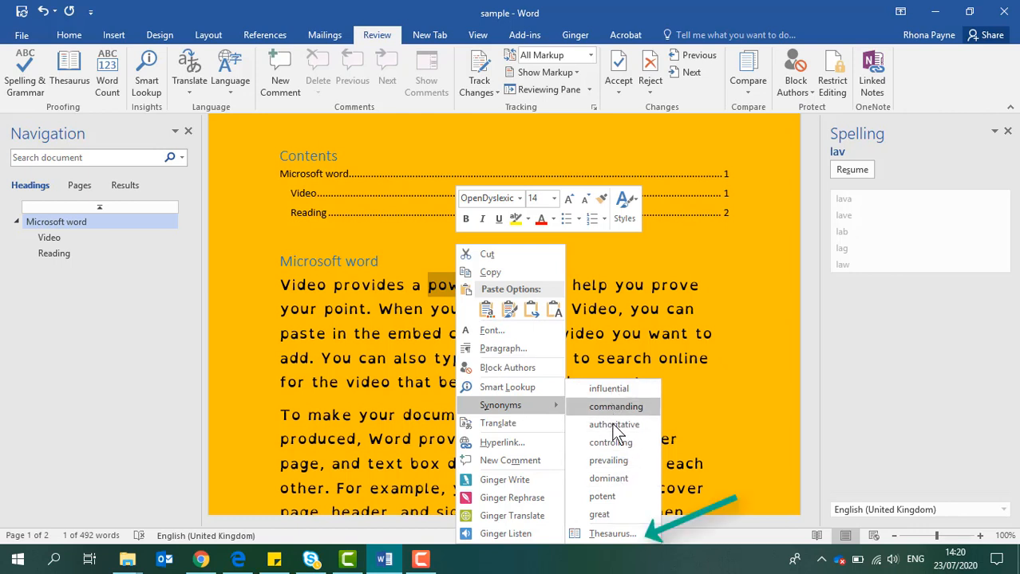
left_click(627, 534)
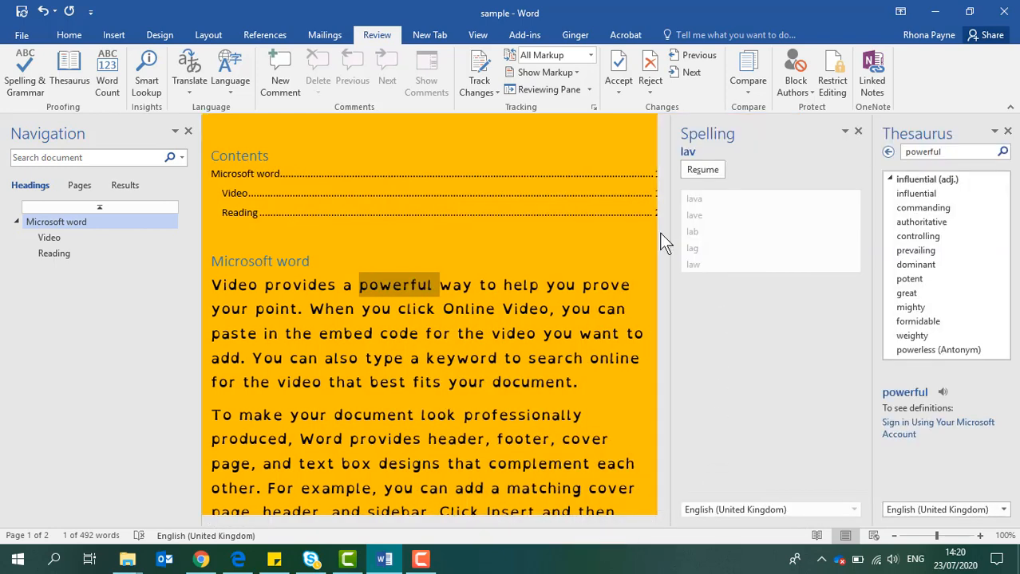
left_click(858, 131)
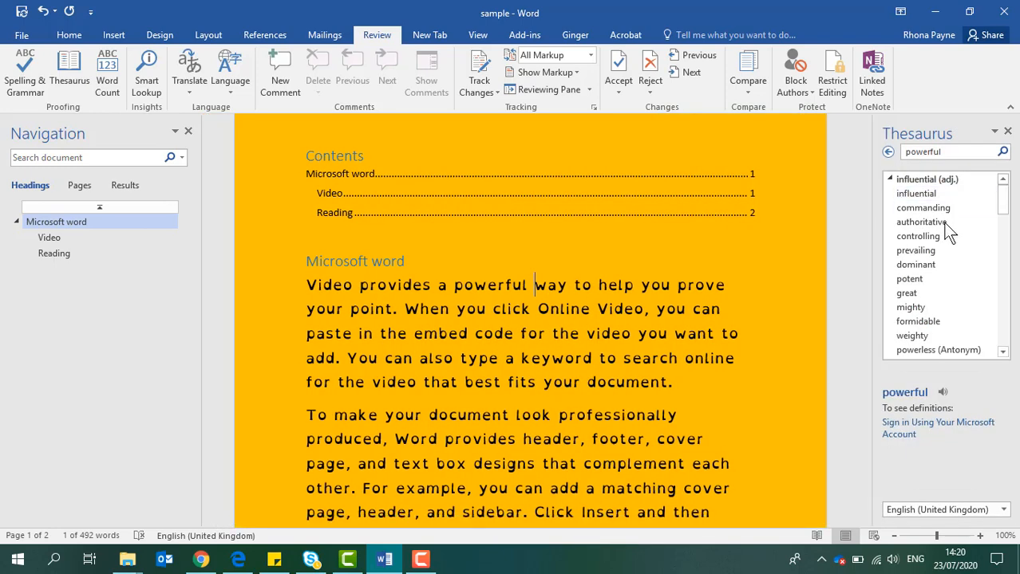
Browse the synonyms for "powerful" and look up the alternatives for "authoritative"
scroll(928, 270, "down", 1)
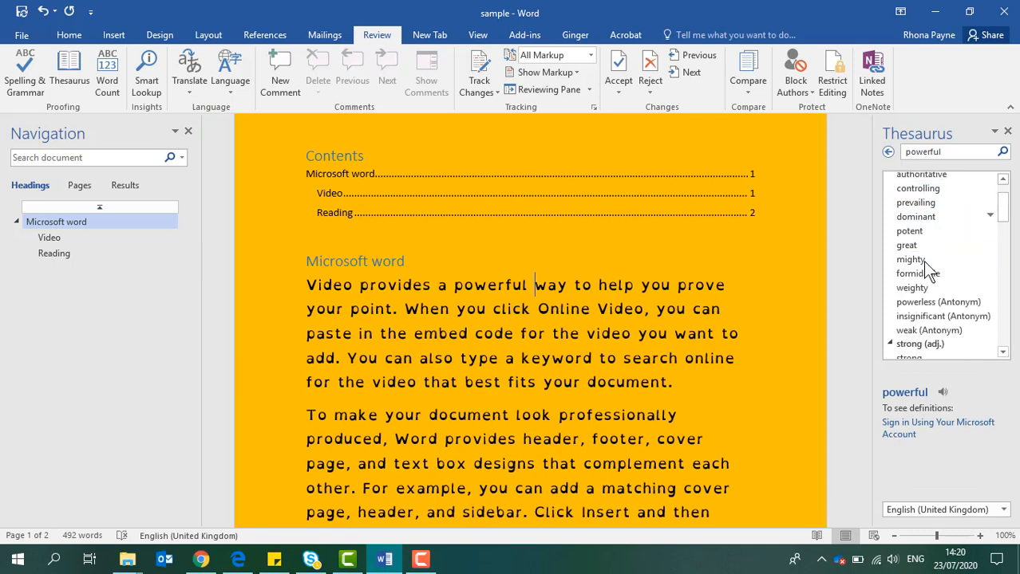
scroll(928, 270, "up", 1)
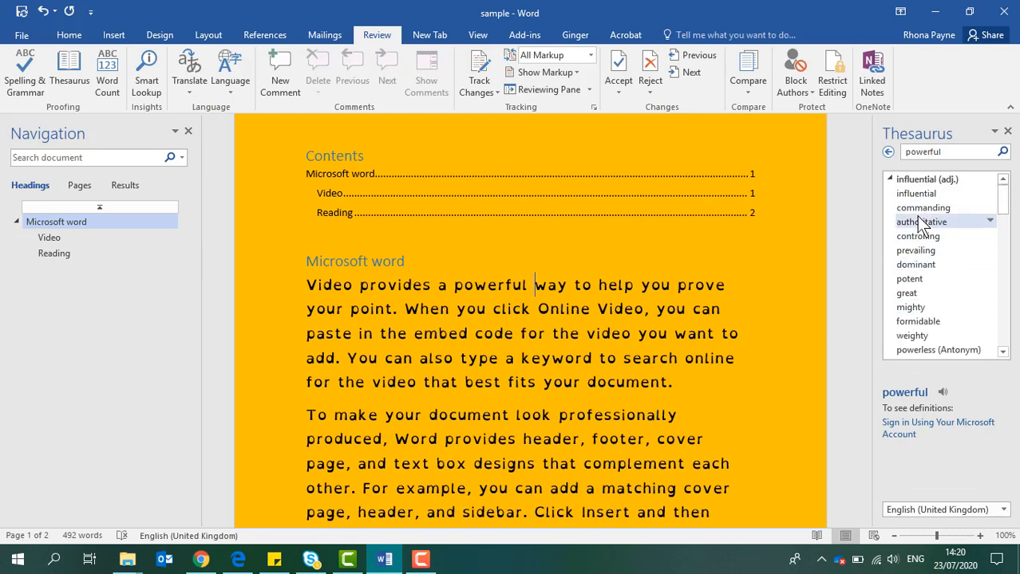
left_click(921, 222)
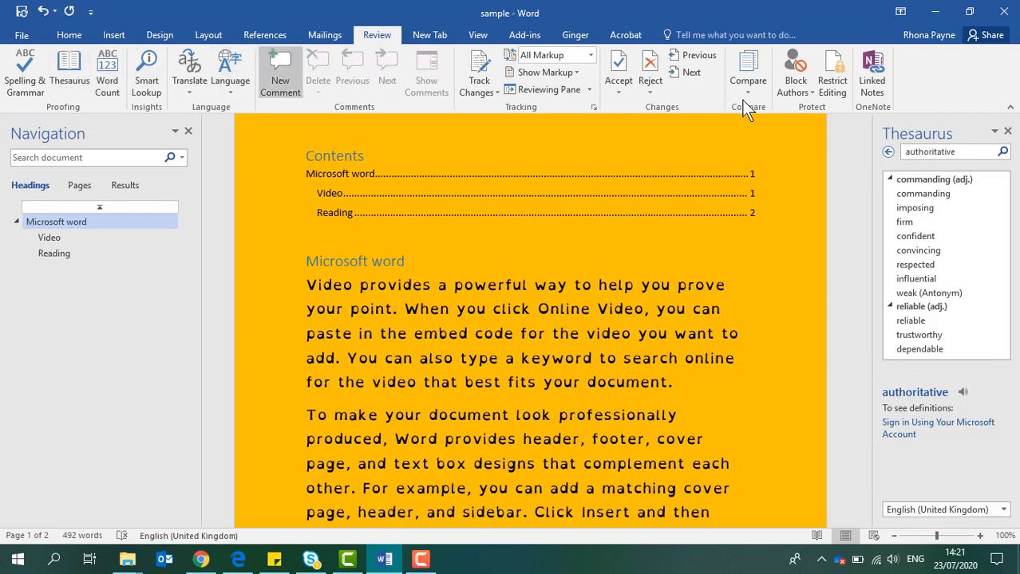
Look up the word "great" in the Thesaurus and close the Thesaurus pane
left_click_drag(966, 150, 888, 154)
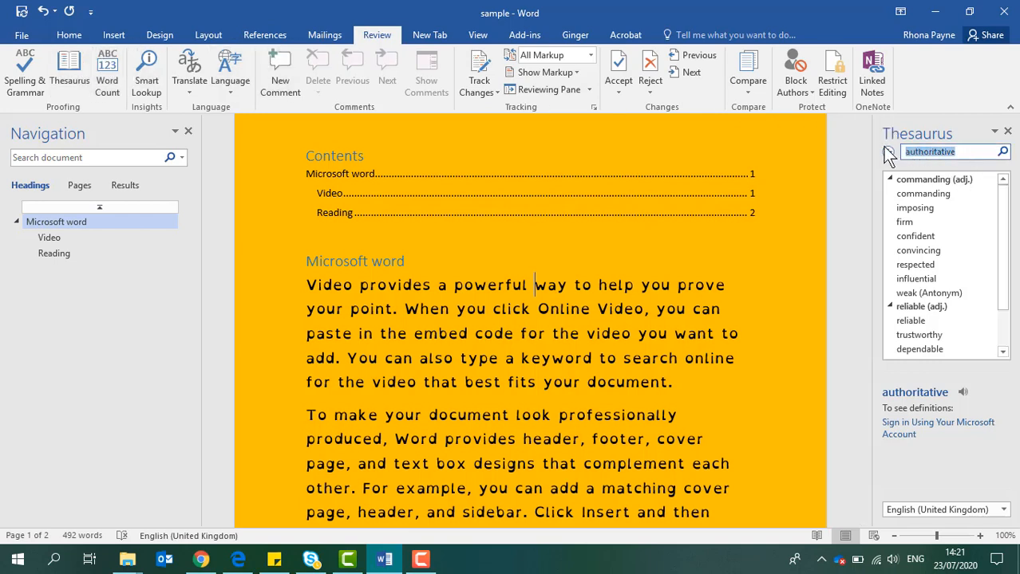
type("grat")
key("Left")
key("Left")
type("e")
key("Return")
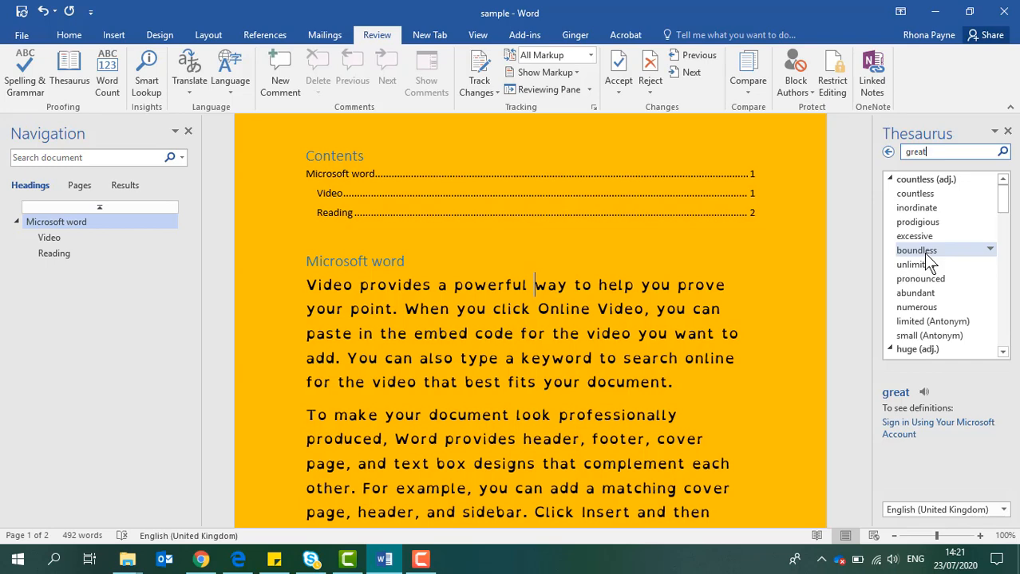
left_click(1007, 133)
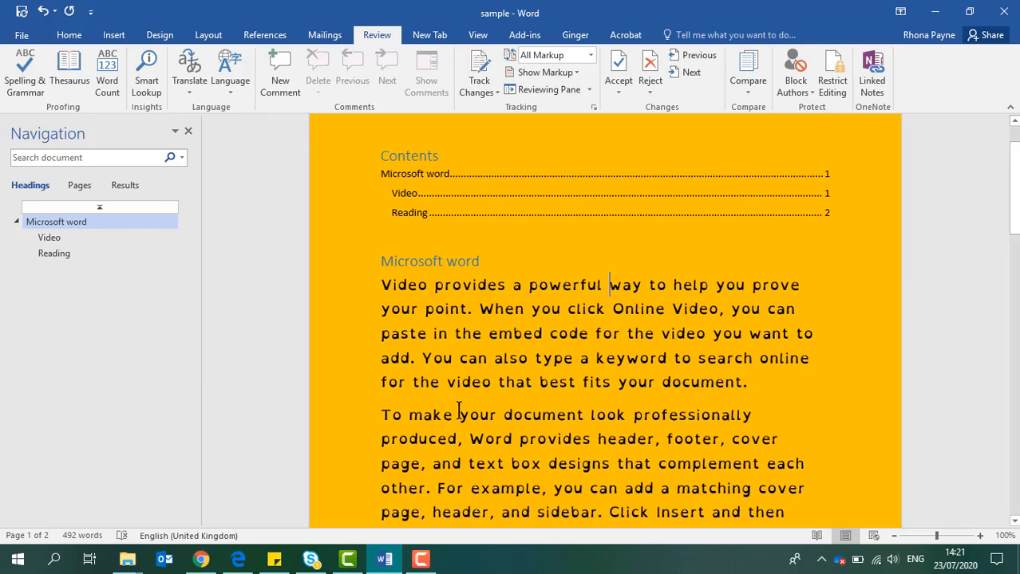
scroll(558, 351, "down", 5)
scroll(549, 323, "up", 5)
scroll(547, 319, "down", 15)
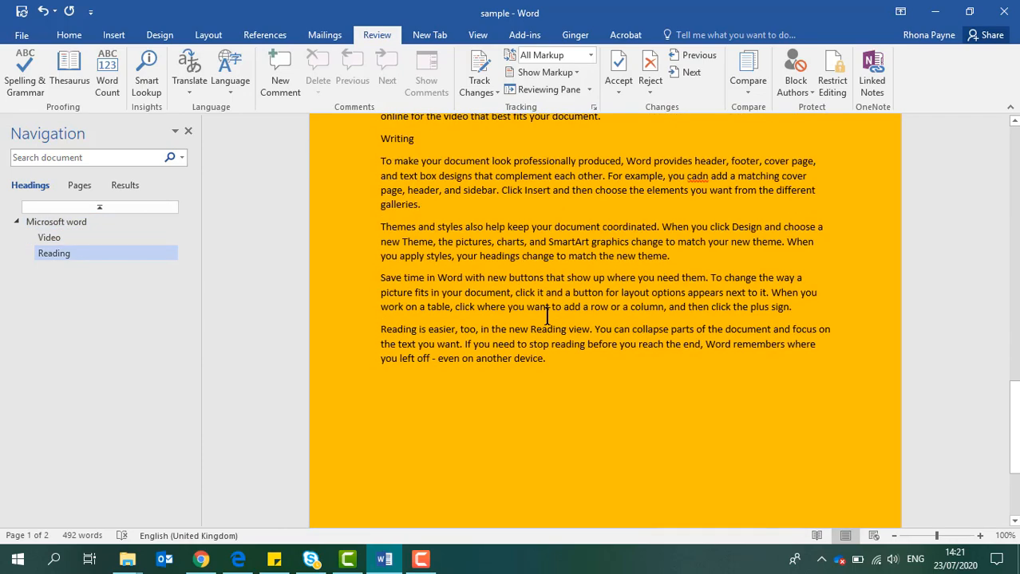
scroll(547, 316, "up", 15)
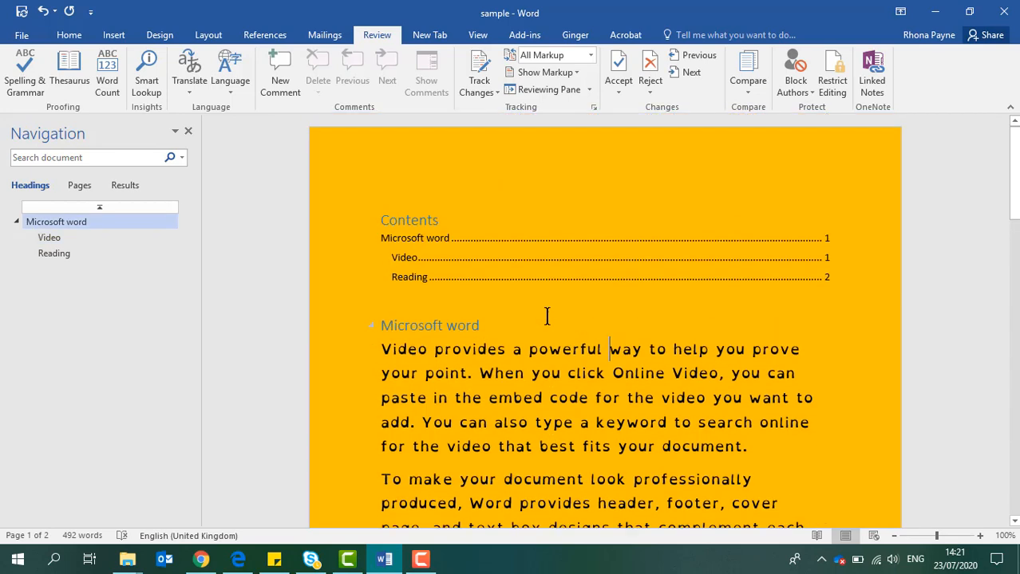
scroll(546, 316, "down", 1)
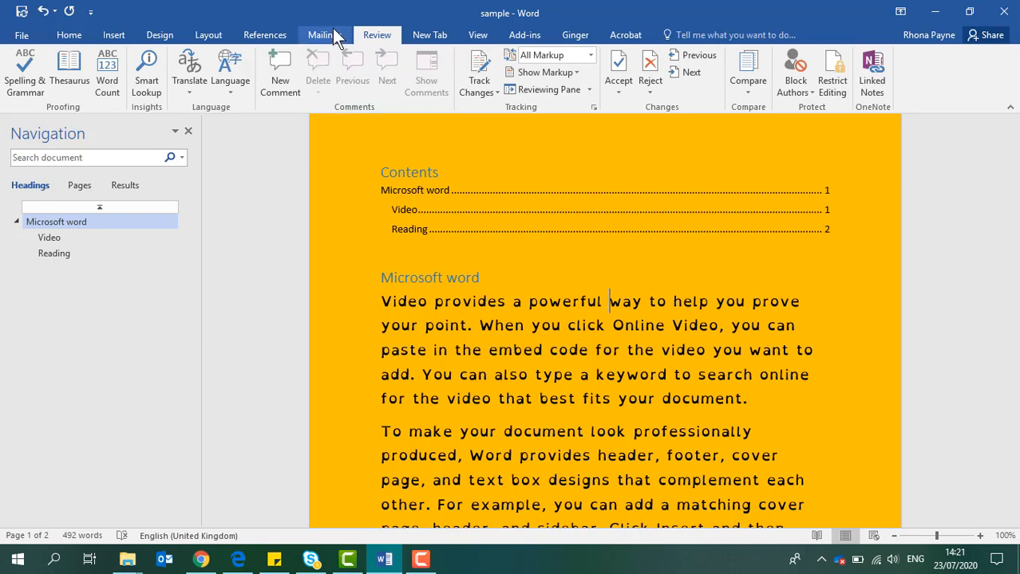
Have the sentence "Video provides a powerful way to help you prove your point." read aloud with Speak, stop the reading, and deselect the text
left_click(66, 32)
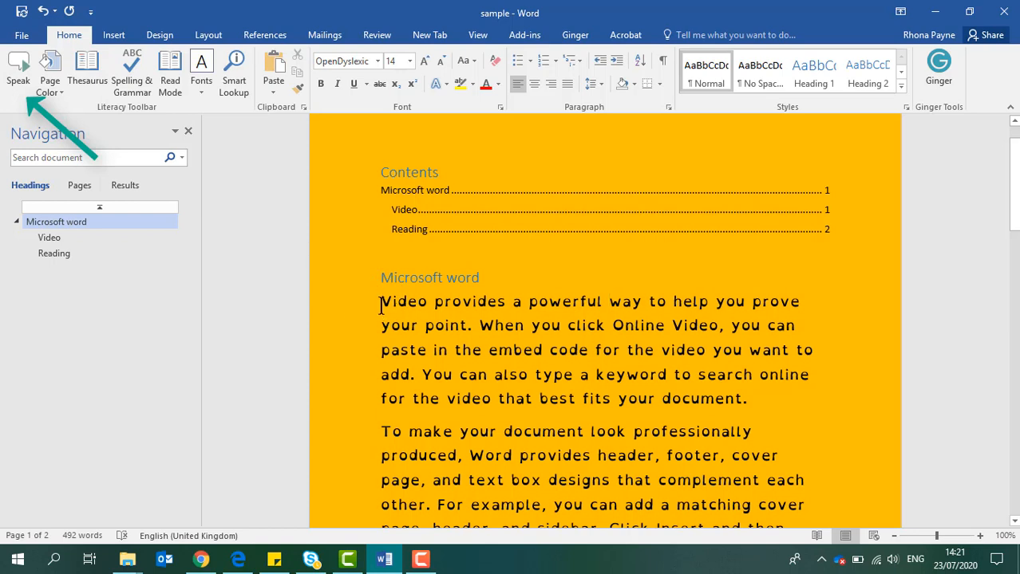
left_click_drag(379, 305, 476, 329)
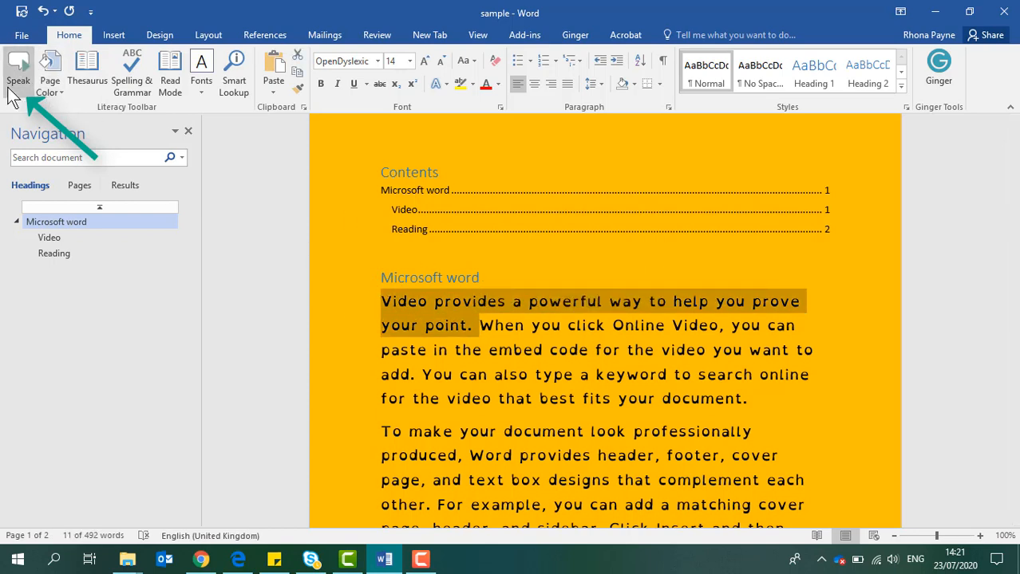
left_click(11, 94)
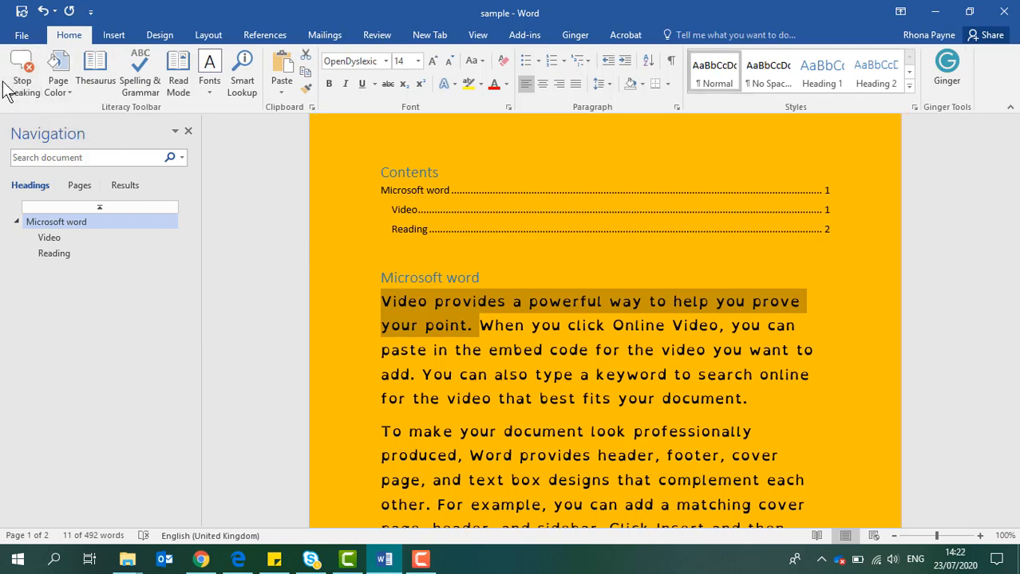
left_click(18, 78)
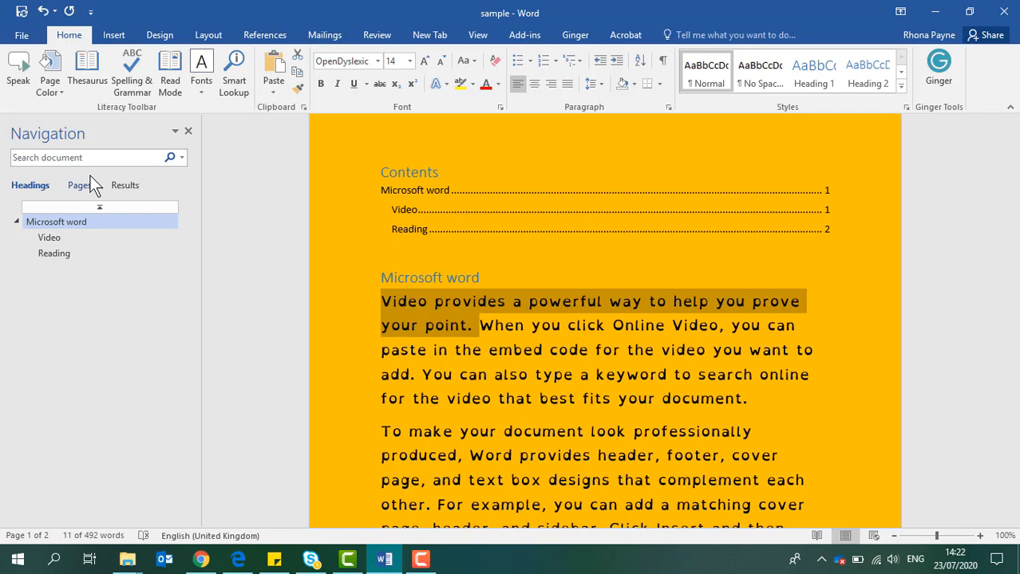
left_click(523, 324)
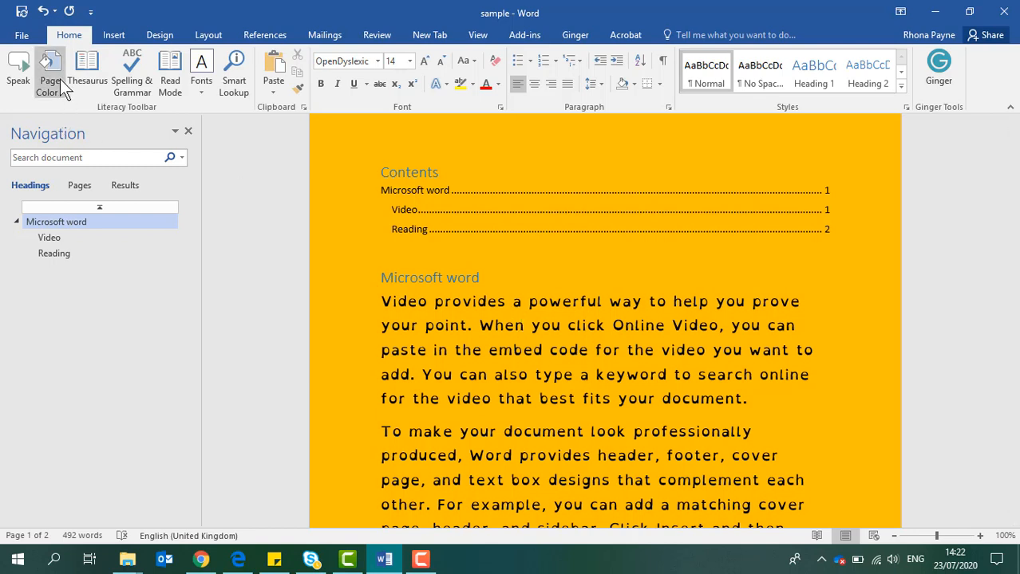
Open the Customize Ribbon options and list All Commands as the available commands
left_click(24, 35)
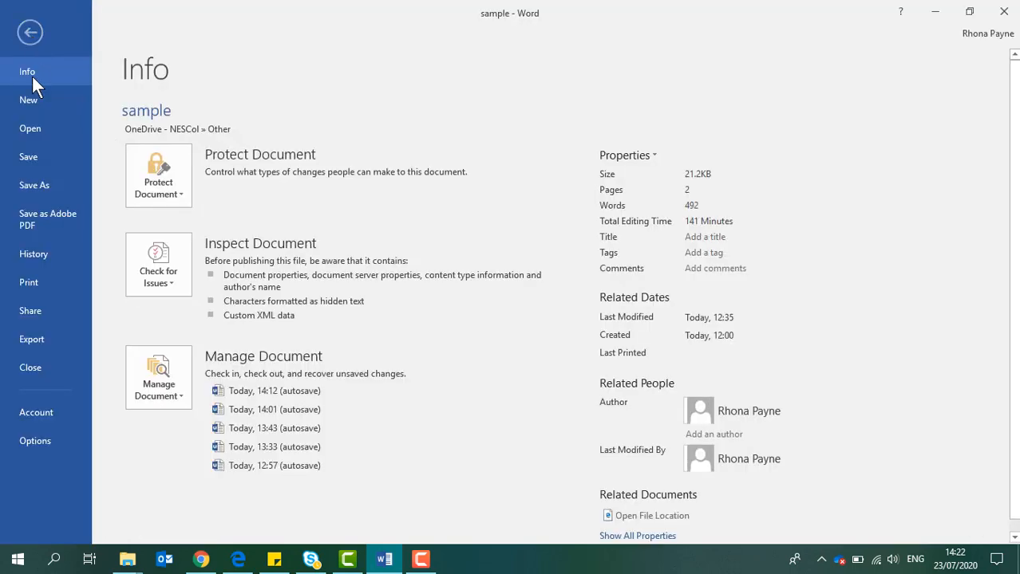
left_click(33, 444)
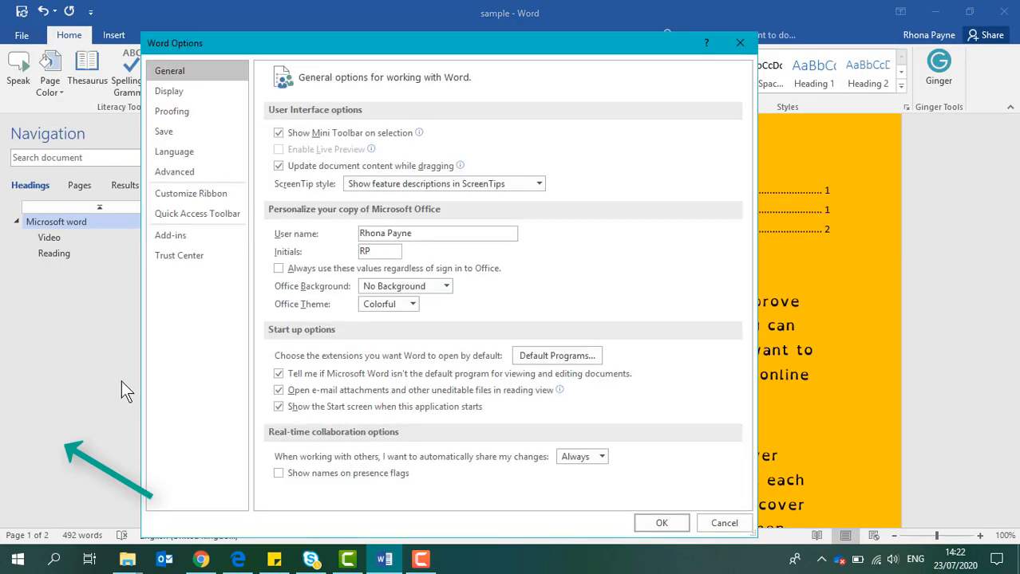
left_click(193, 193)
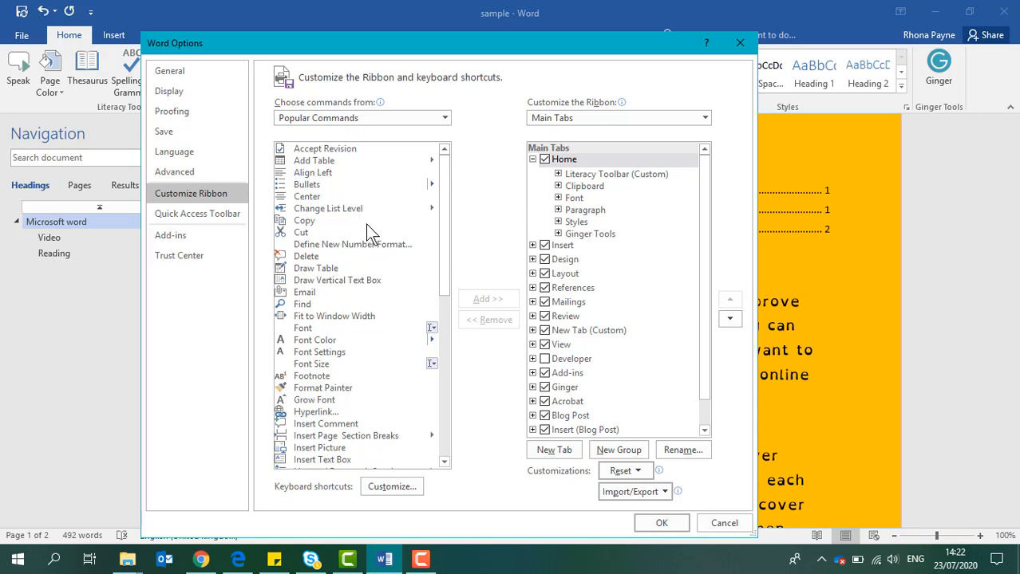
left_click(448, 117)
key("Escape")
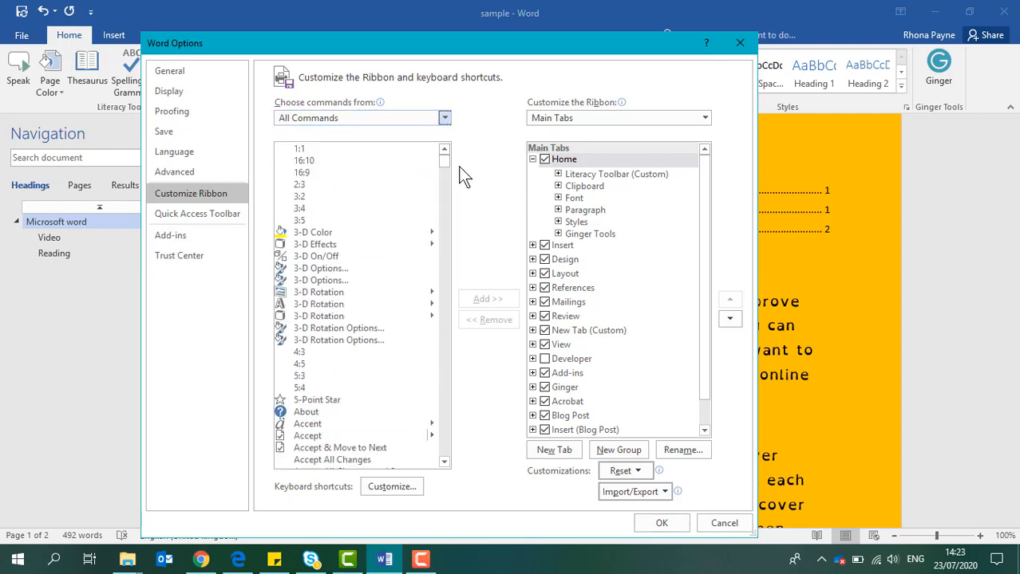
Find and select the Page Color command in the alphabetical list of all commands
mouse_move(443, 163)
left_mouse_down()
mouse_move(449, 212)
mouse_move(445, 160)
left_mouse_up()
scroll(397, 201, "down", 9)
left_click_drag(443, 166, 447, 290)
scroll(403, 295, "down", 20)
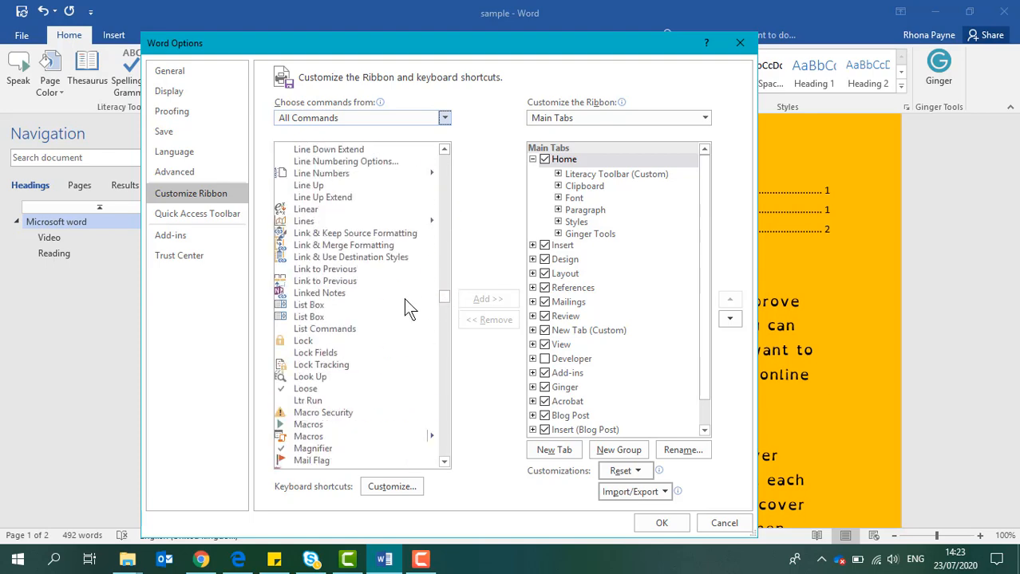
scroll(391, 281, "down", 20)
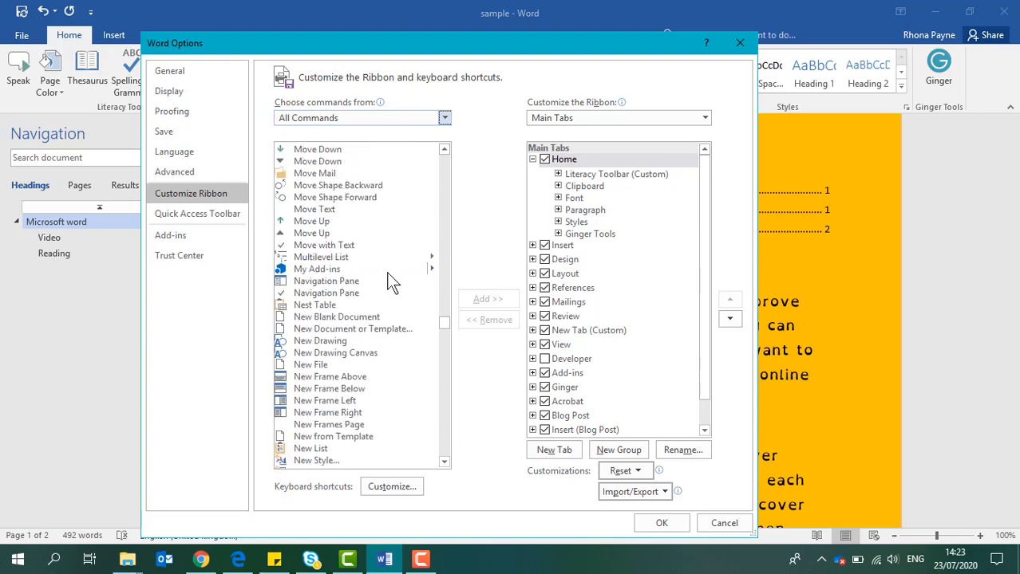
scroll(390, 285, "up", 5)
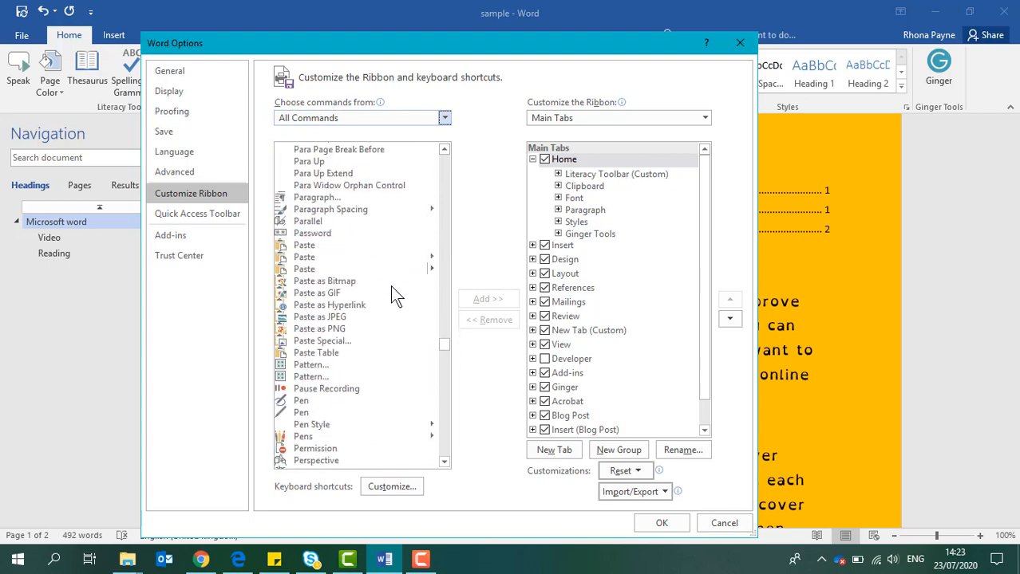
scroll(387, 251, "up", 3)
scroll(324, 150, "up", 2)
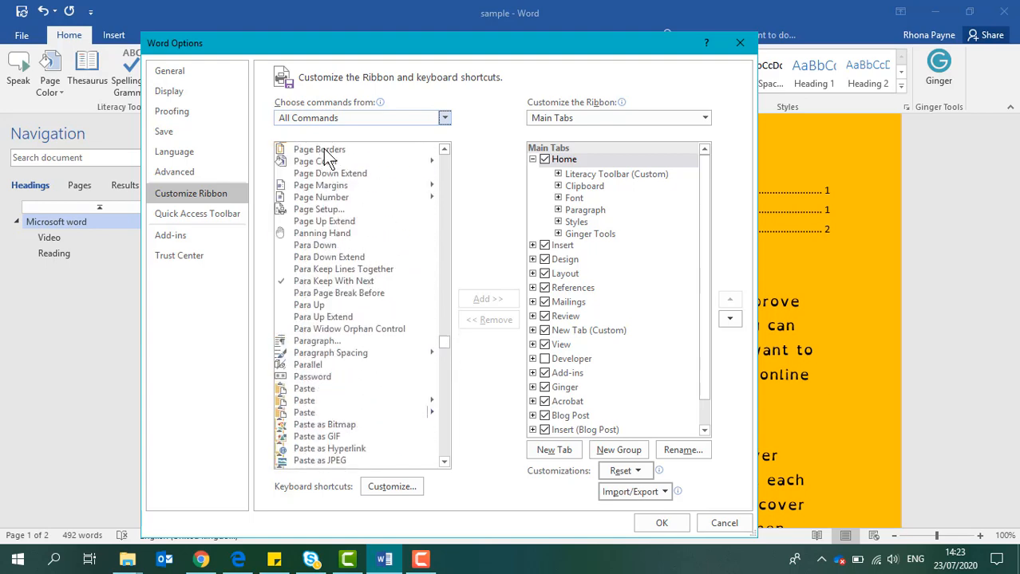
left_click(327, 162)
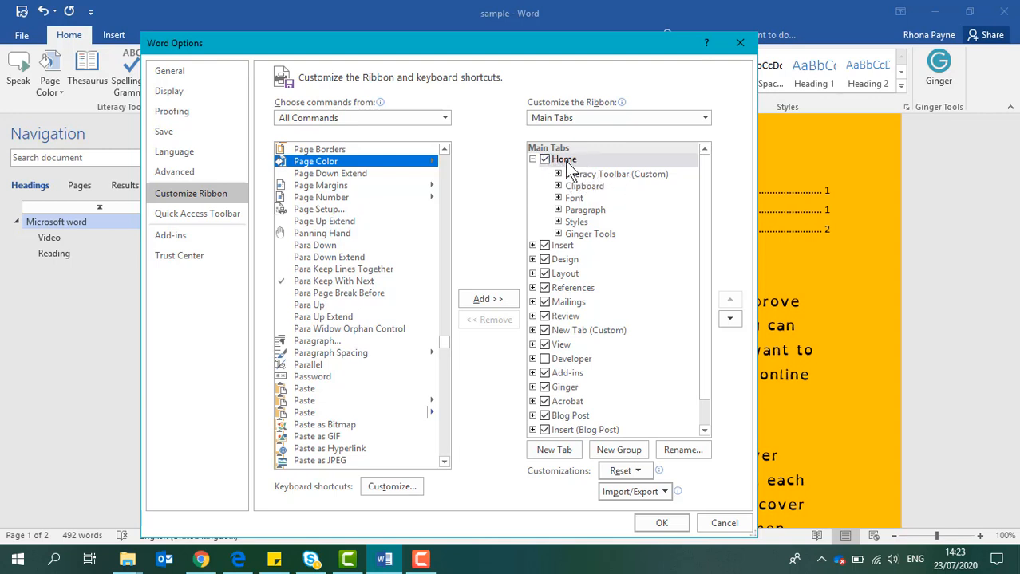
Create a new custom group on the Home ribbon and name it Toolbar, with the yellow smiley face symbol
left_click(604, 453)
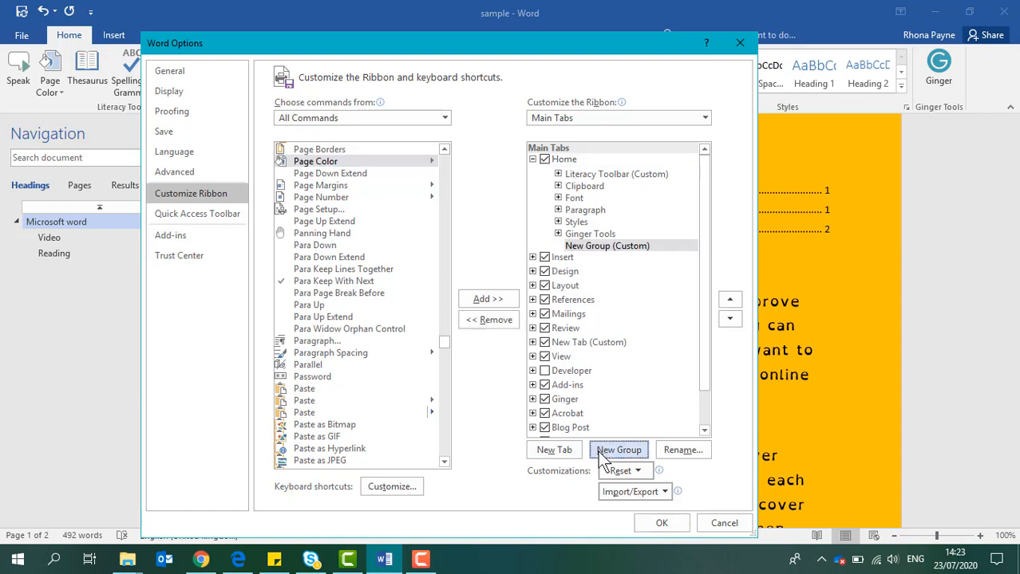
left_click(676, 451)
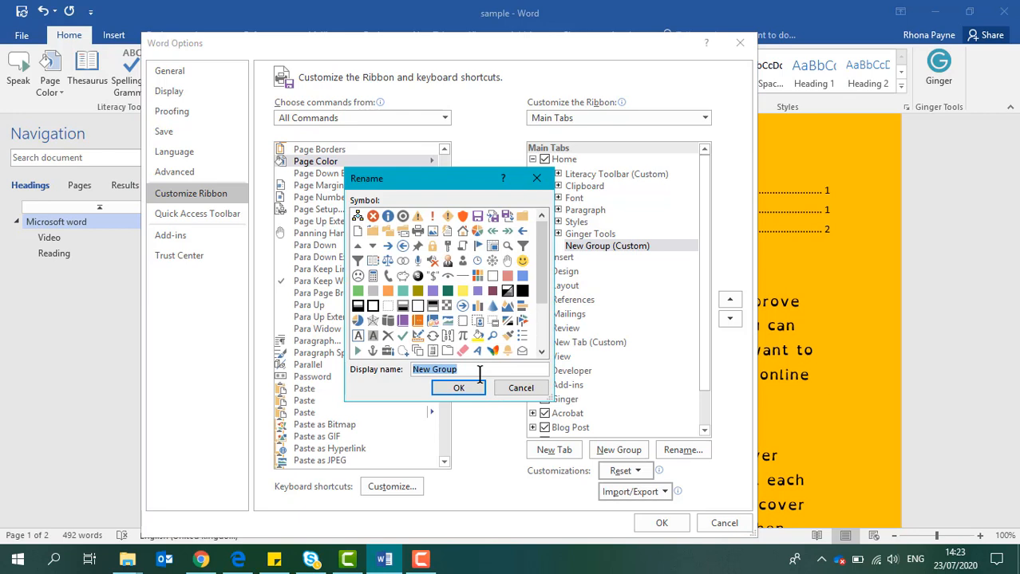
type("Toolbar")
left_click(522, 262)
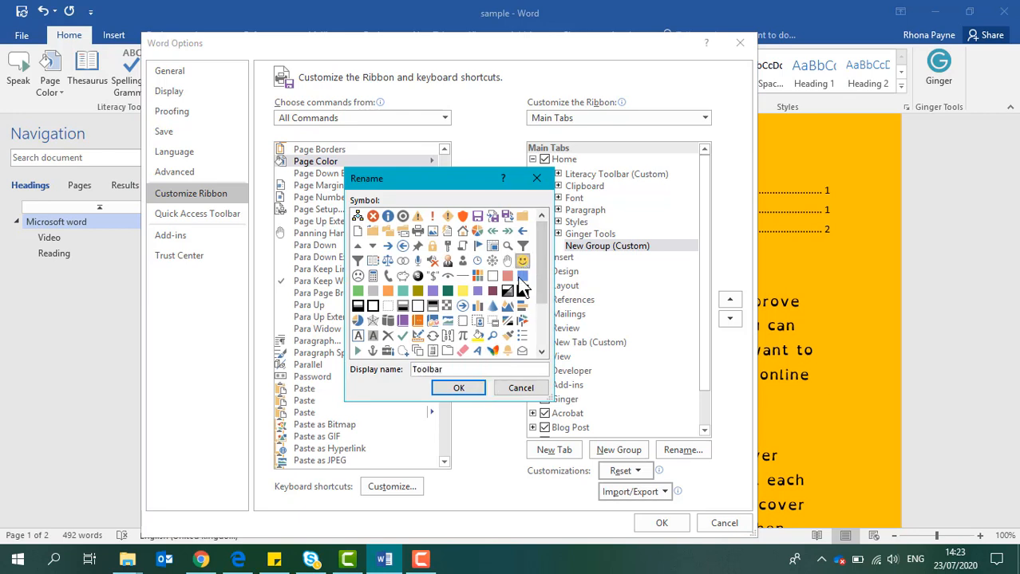
left_click(458, 388)
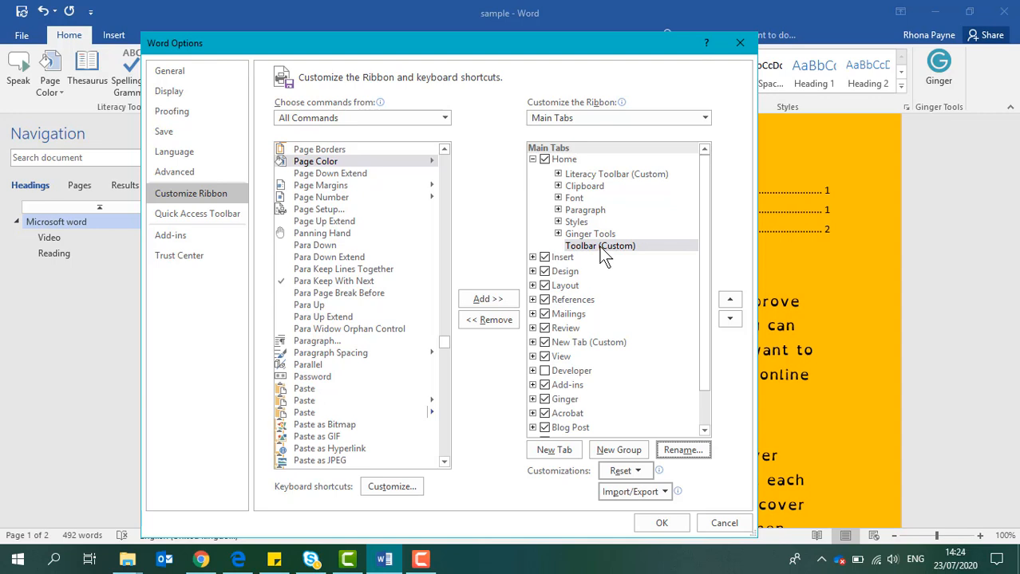
Add the Page Color command to the custom Toolbar group
left_click(319, 161)
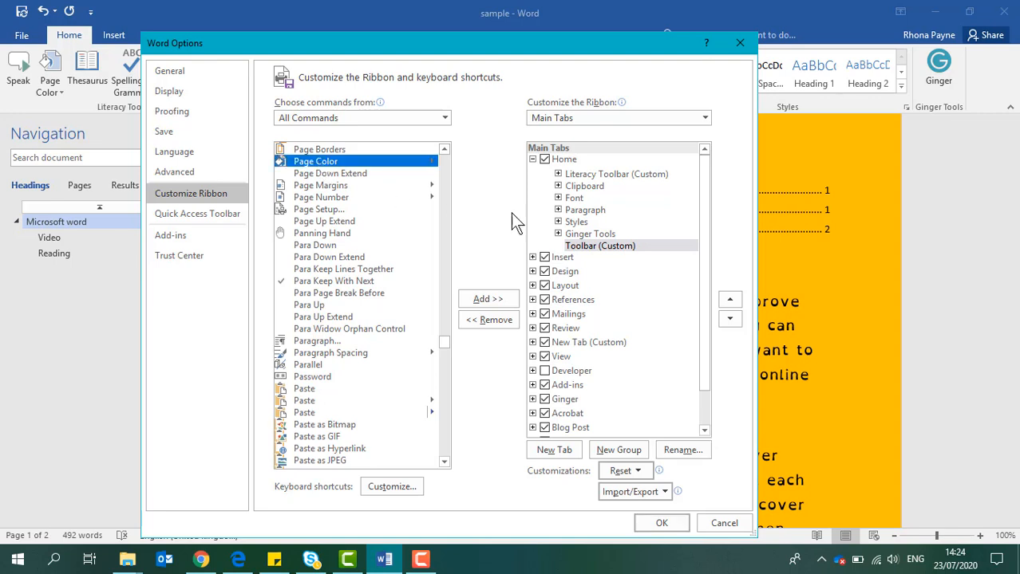
left_click(484, 298)
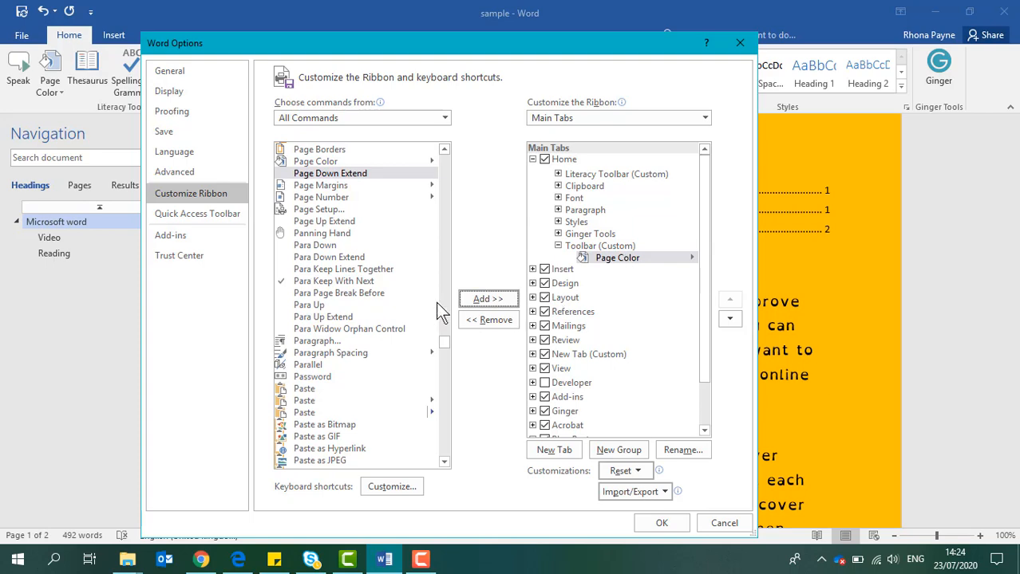
Browse the remaining entries of the All Commands list and close the options without saving the ribbon changes
scroll(431, 303, "up", 7)
scroll(394, 303, "up", 7)
scroll(334, 290, "down", 20)
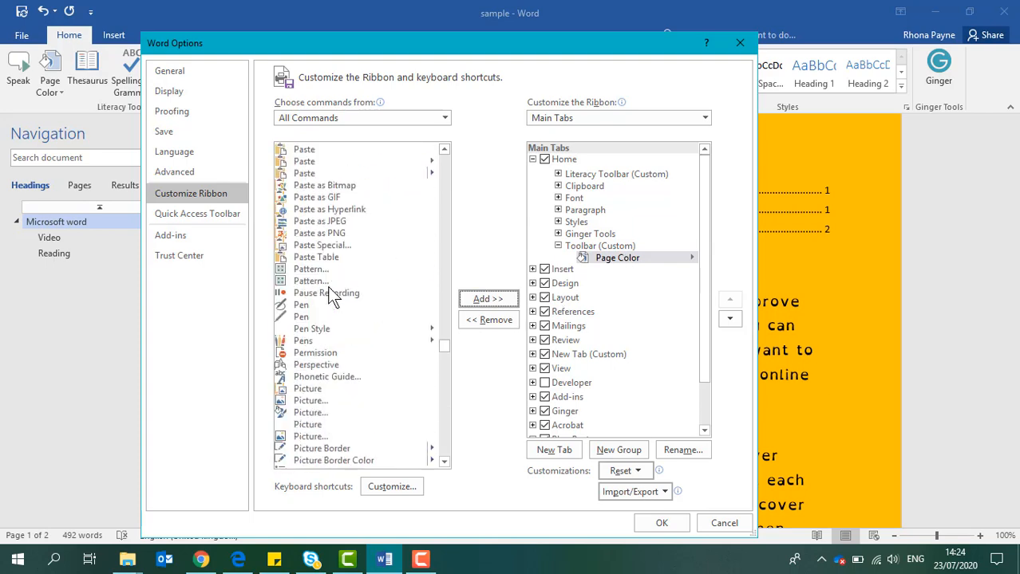
scroll(333, 295, "down", 20)
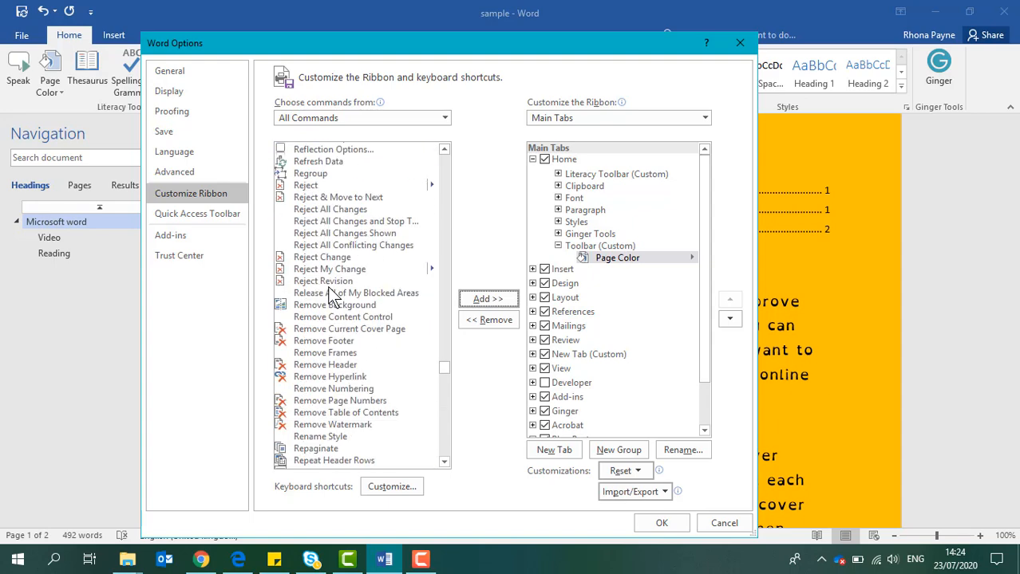
scroll(333, 358, "down", 20)
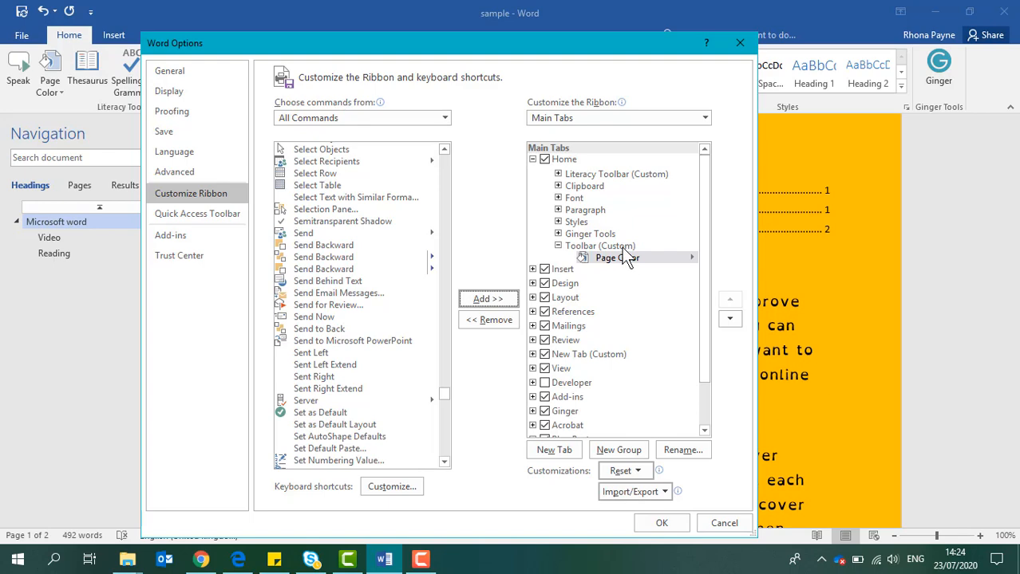
left_click(723, 523)
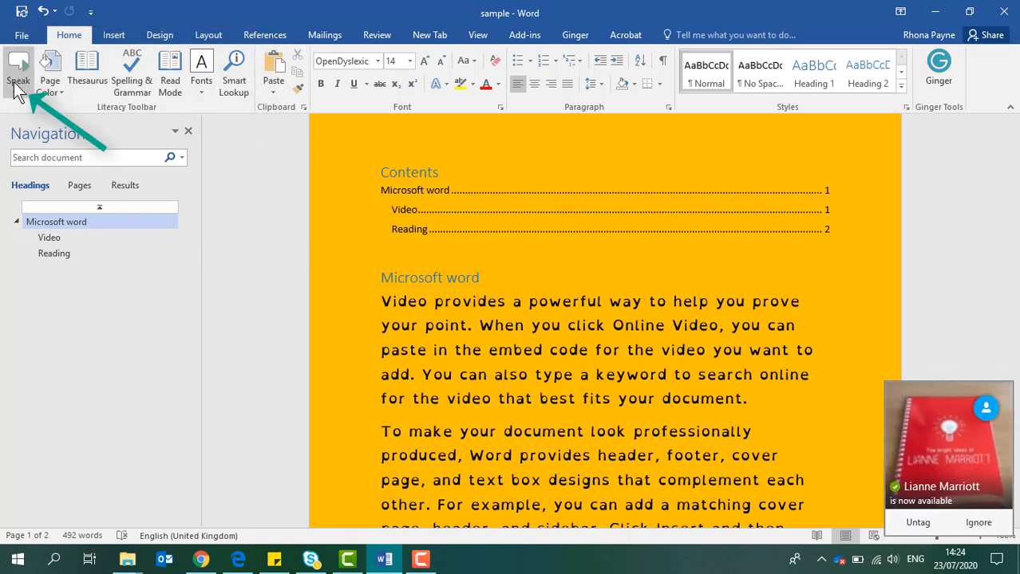
Reopen the Customize Ribbon options and list All Commands as the available commands
left_click(20, 36)
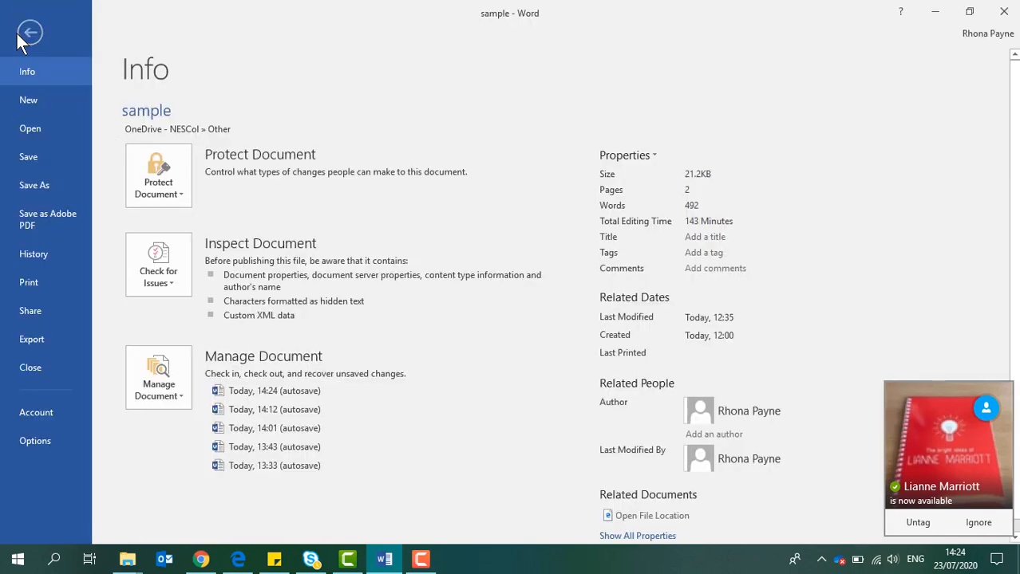
key("Escape")
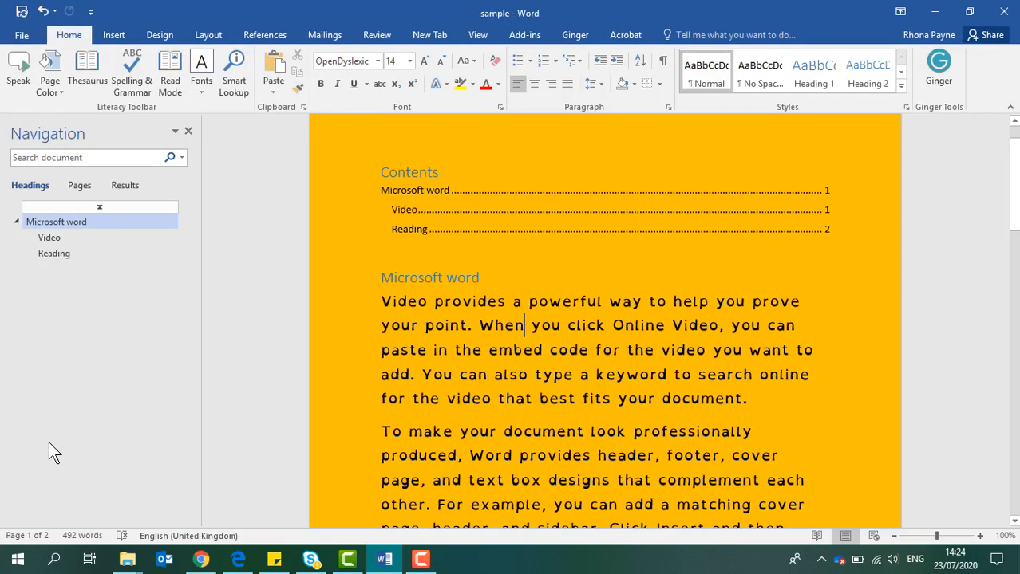
left_click(179, 191)
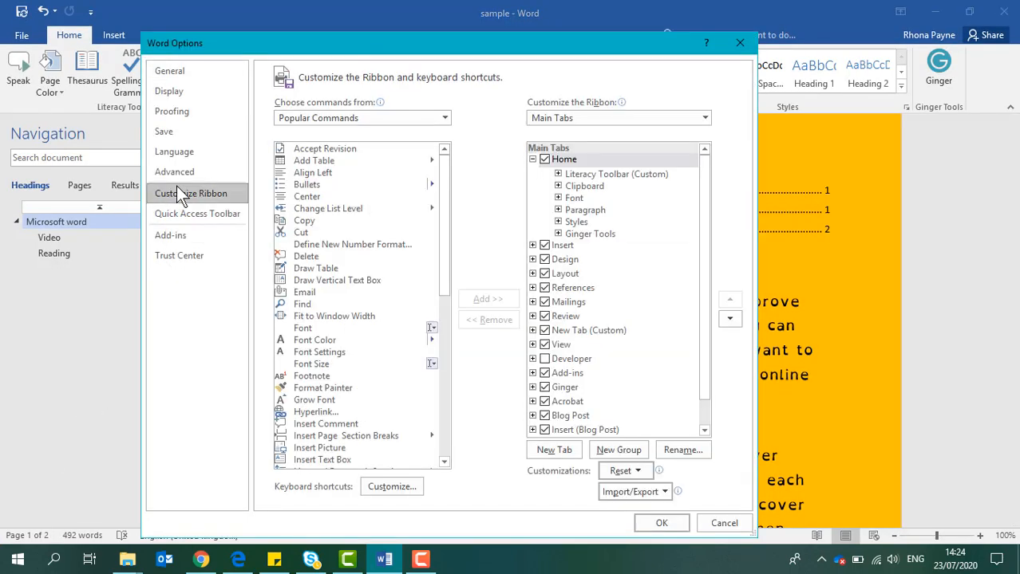
left_click(414, 119)
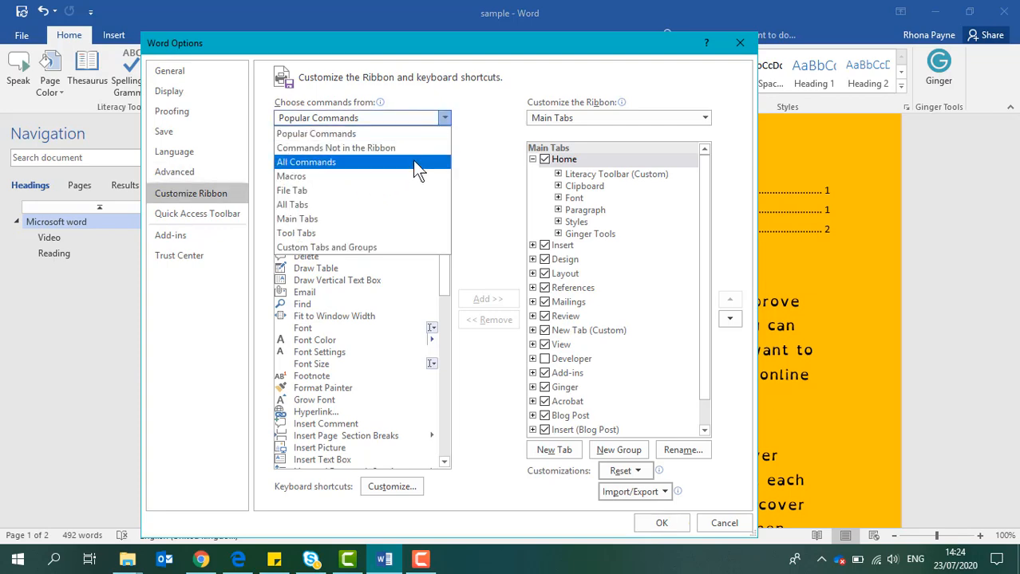
key("Escape")
key("Down")
key("Down")
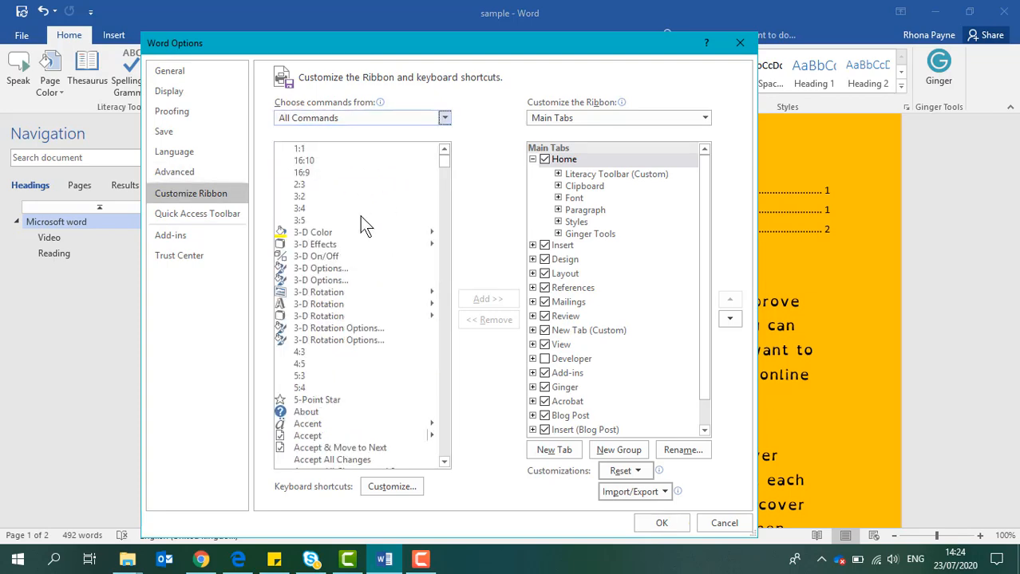
Try to add the Speak command directly to the Home tab and discard the ribbon options
scroll(360, 216, "down", 9)
left_click_drag(443, 172, 438, 388)
scroll(388, 319, "down", 20)
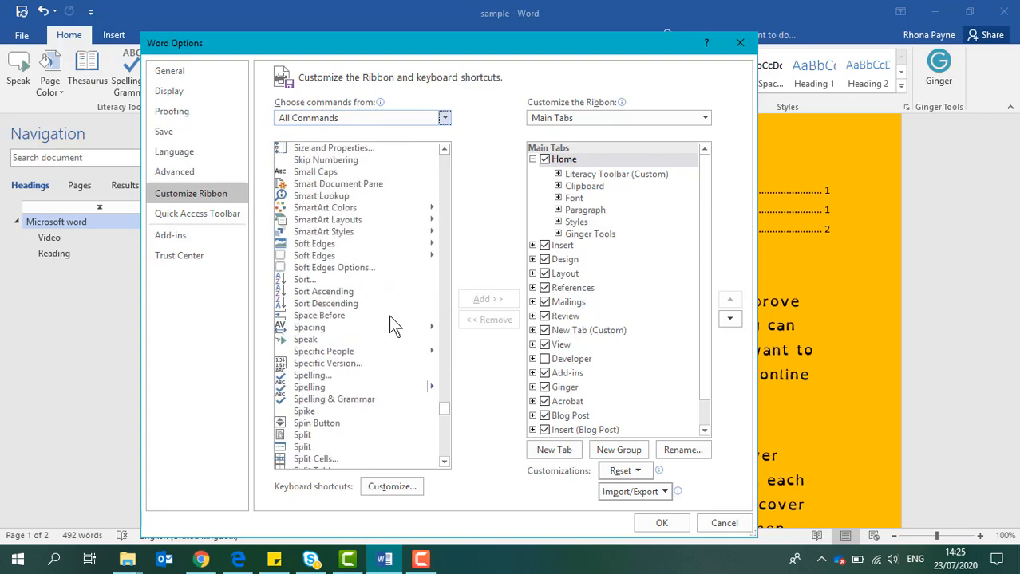
scroll(388, 315, "up", 5)
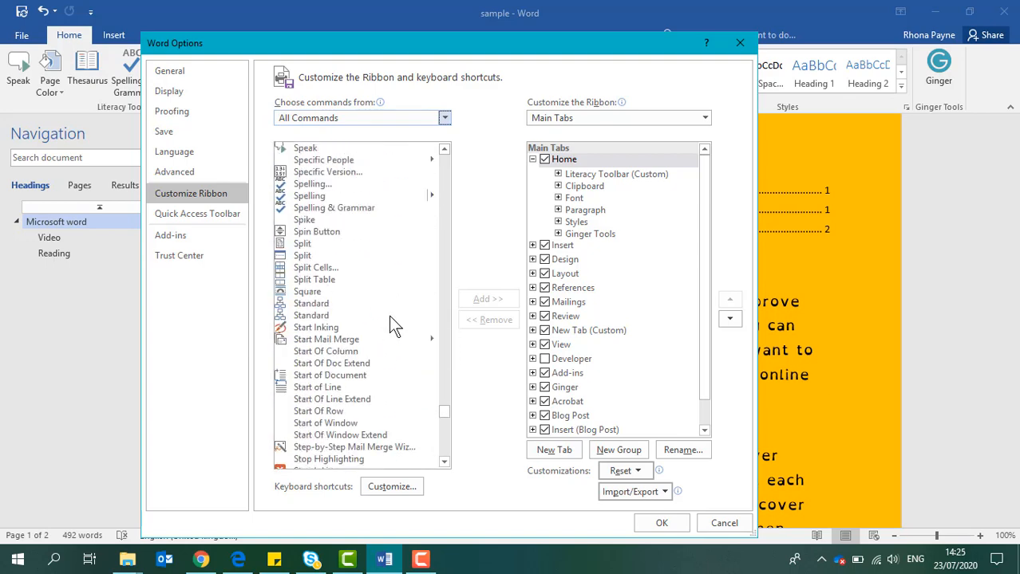
left_click(310, 149)
left_click(486, 303)
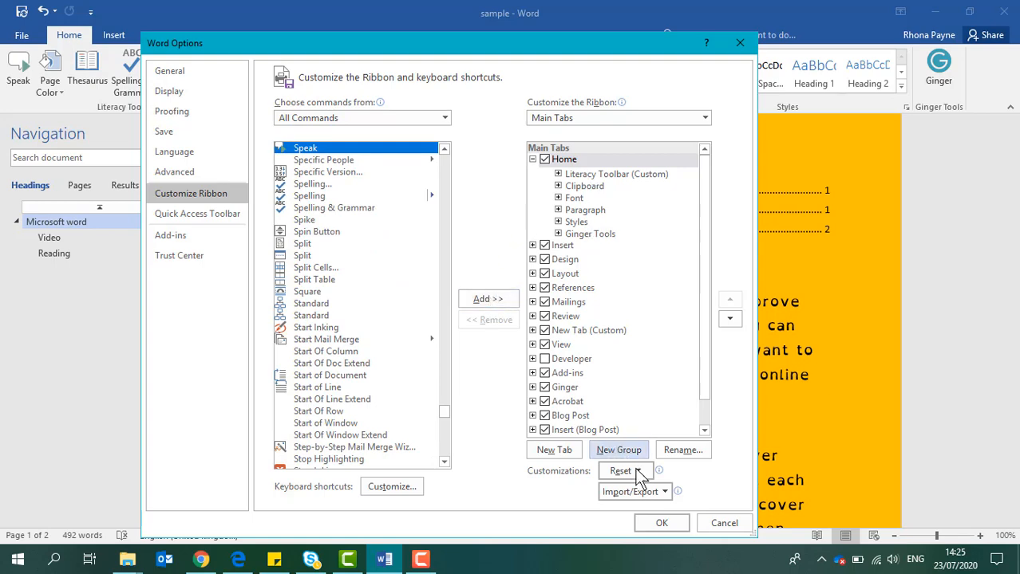
left_click(723, 527)
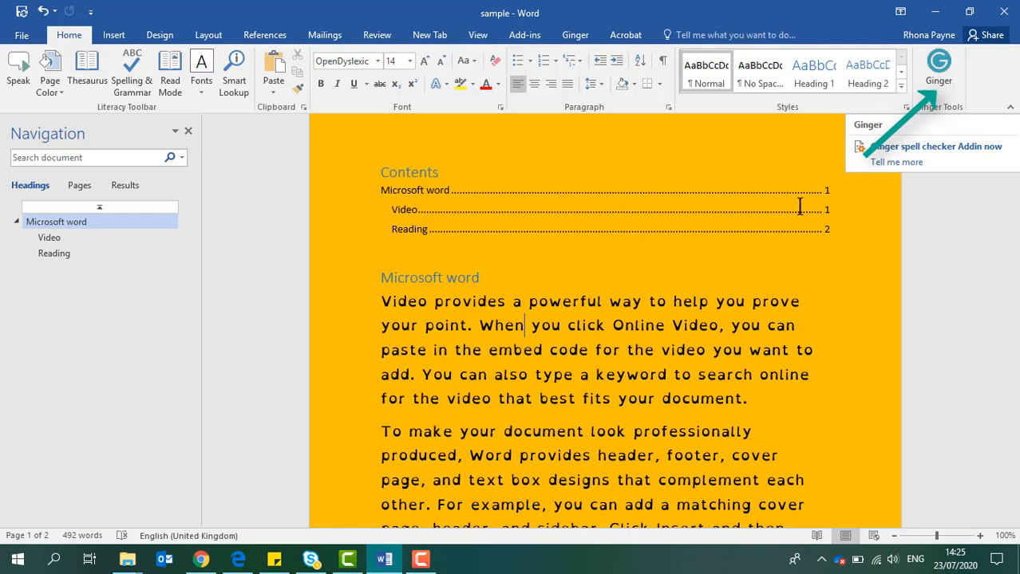
Switch to Chrome to view the Get Ginger download options on gingersoftware.com, and return to Word to show the Ginger tools
left_click(205, 561)
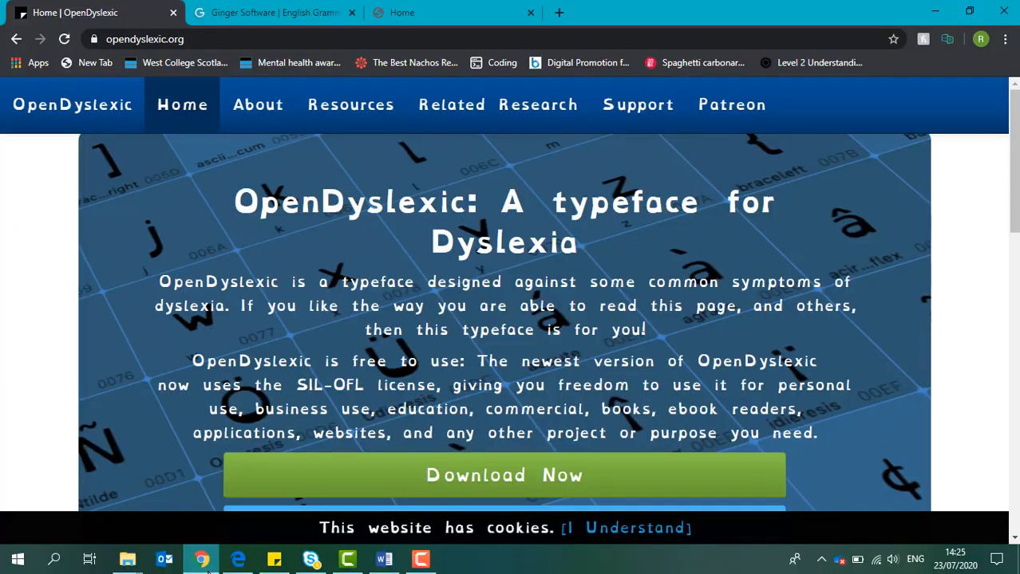
left_click(262, 10)
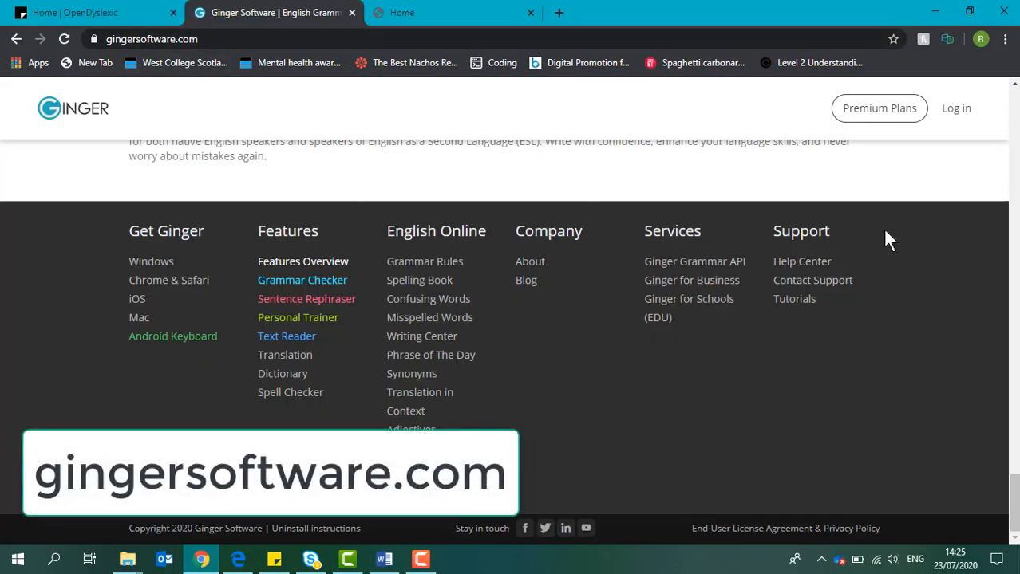
left_click_drag(1014, 503, 1013, 527)
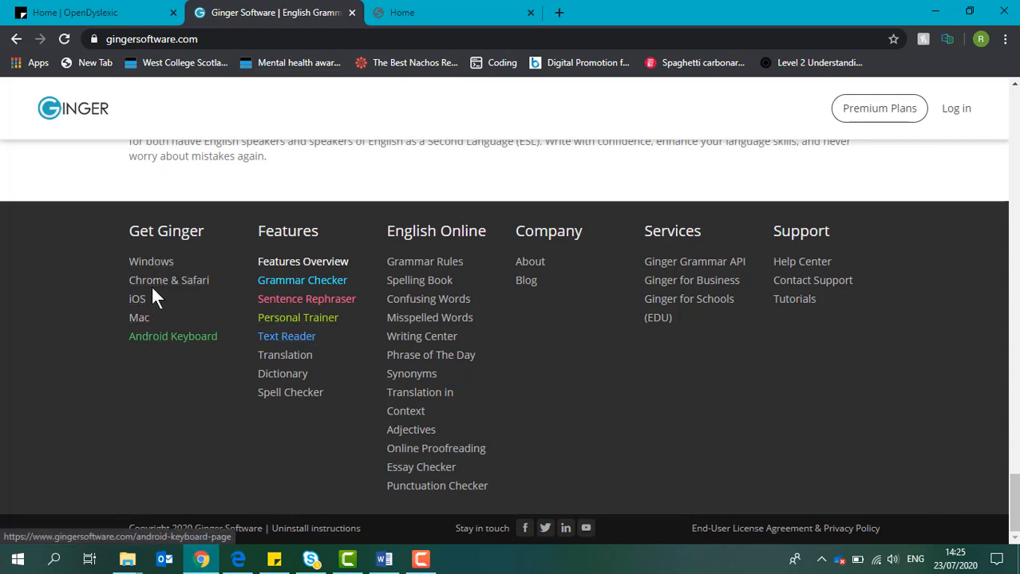
left_click(939, 21)
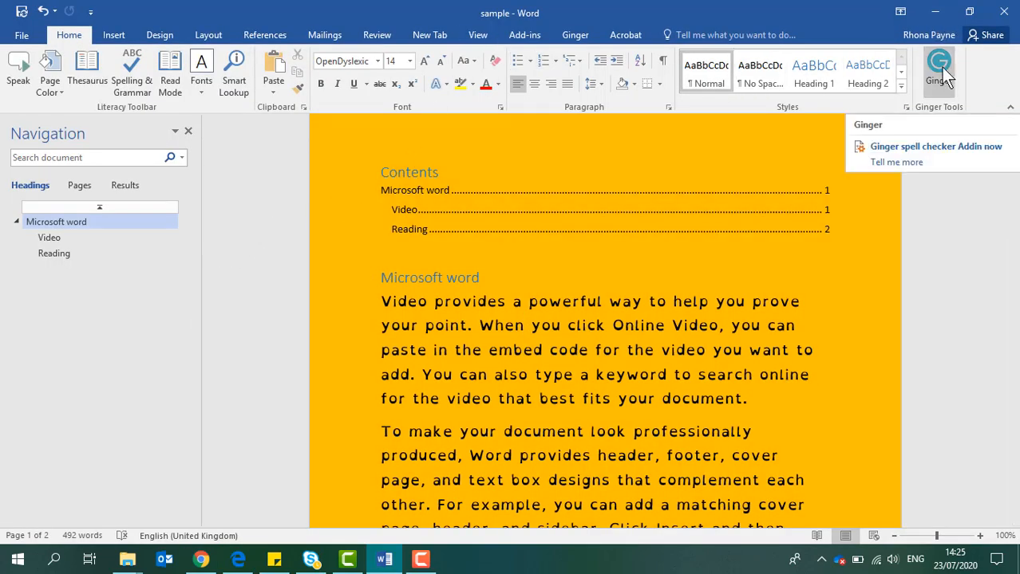
left_click(576, 36)
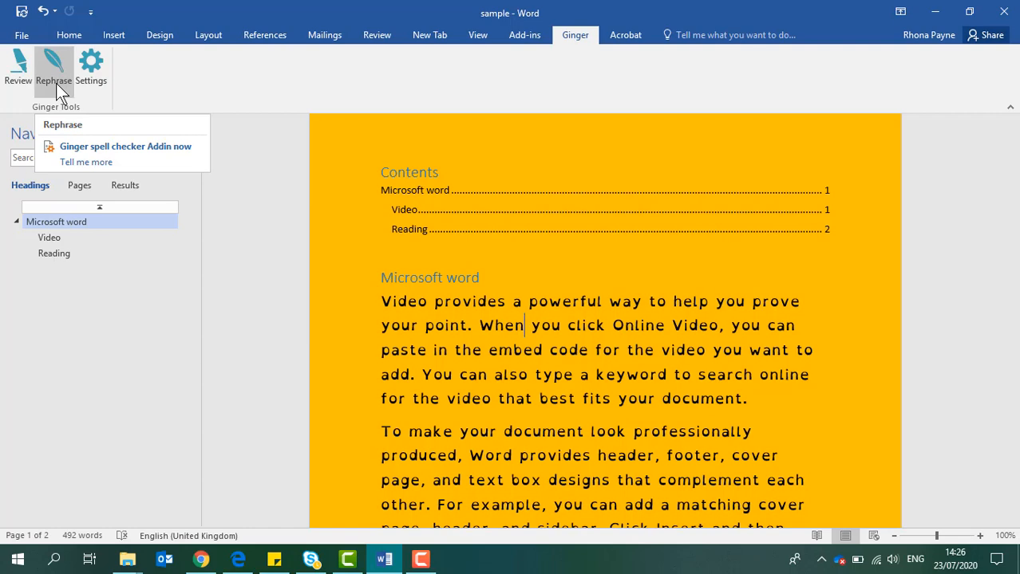
Switch to Chrome and examine the description of the text-to-speech plugin on the WordTalk home page
left_click(203, 560)
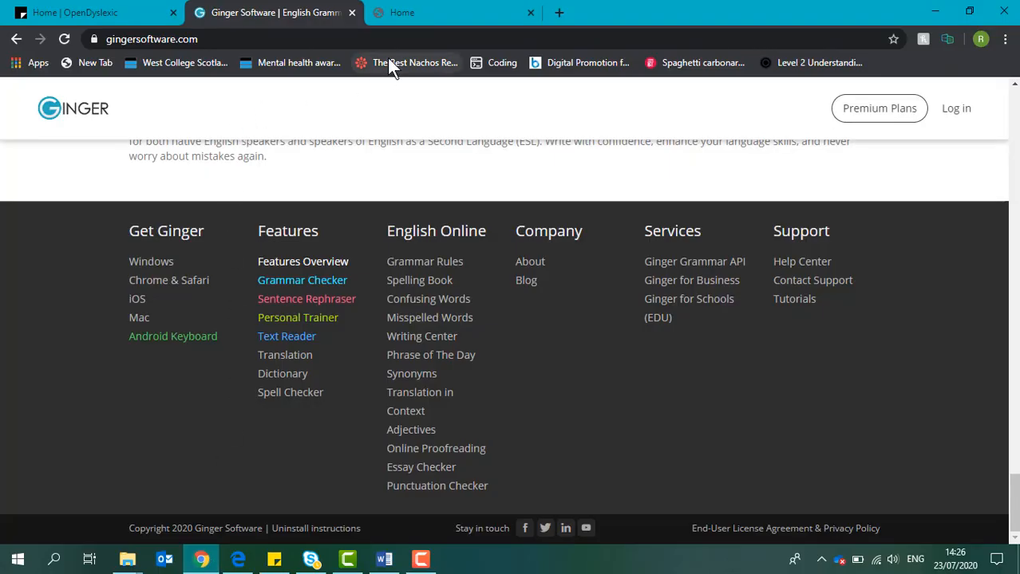
left_click(386, 13)
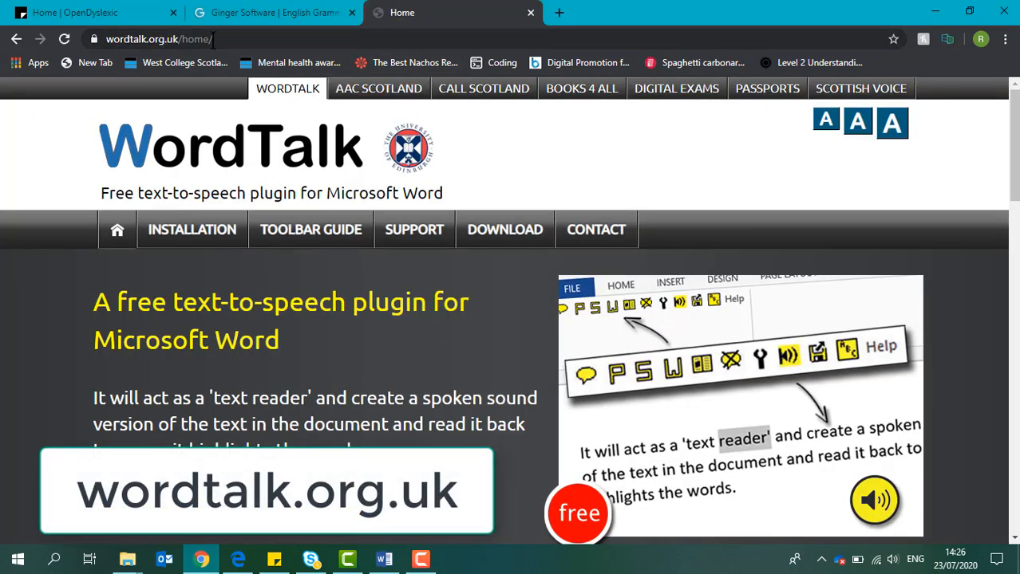
scroll(439, 319, "down", 1)
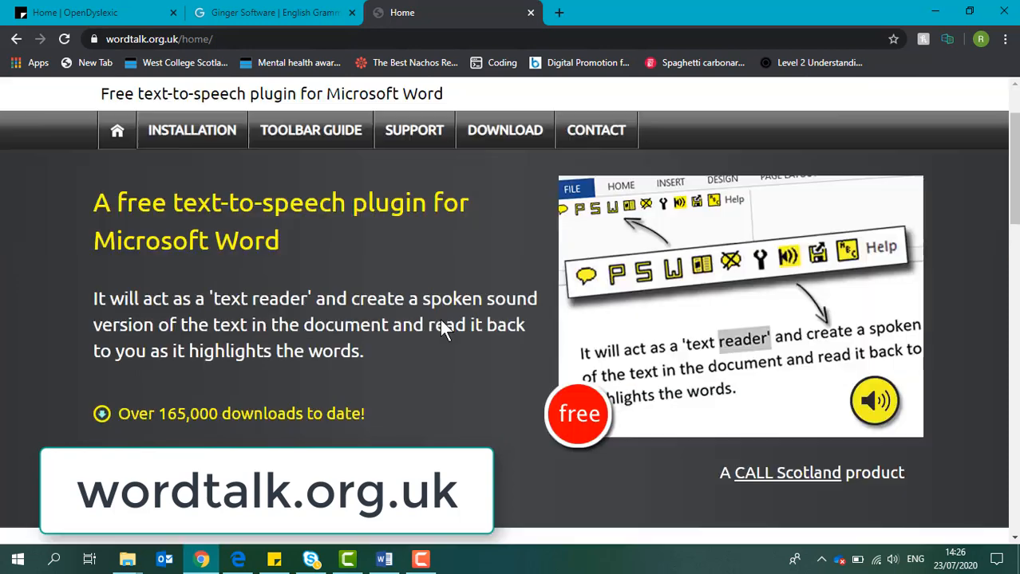
scroll(440, 319, "up", 1)
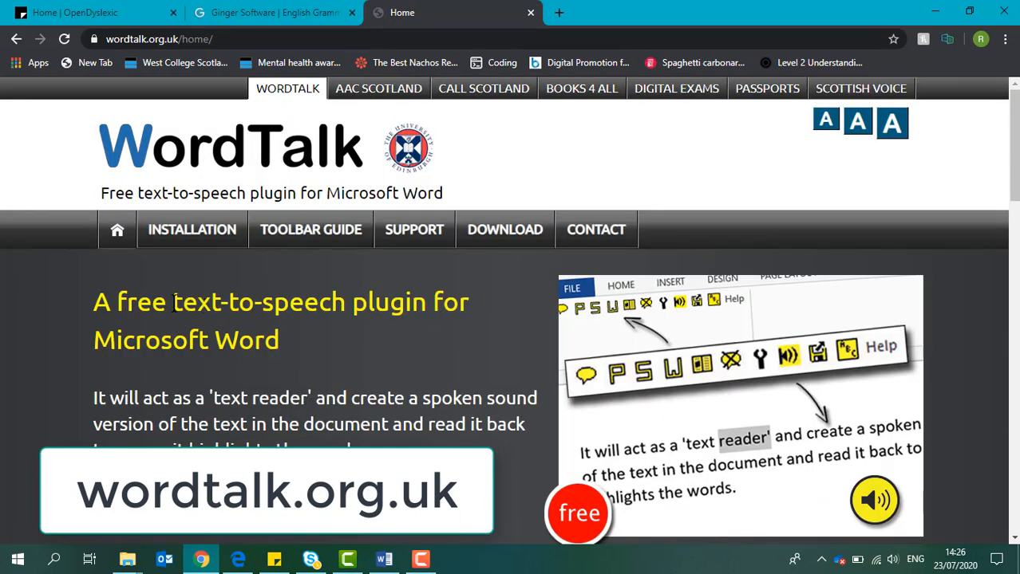
left_click_drag(172, 304, 346, 299)
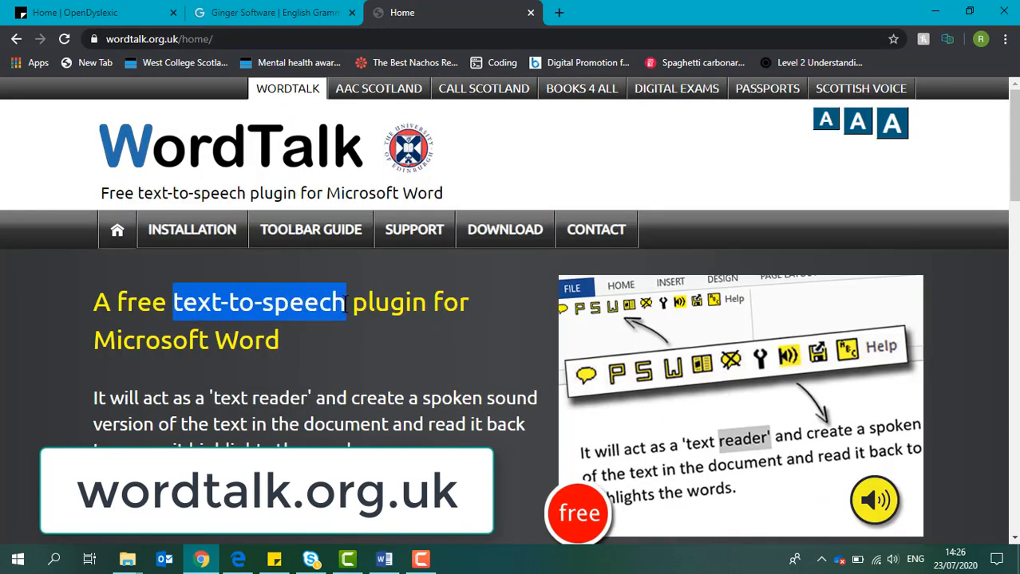
left_click(350, 359)
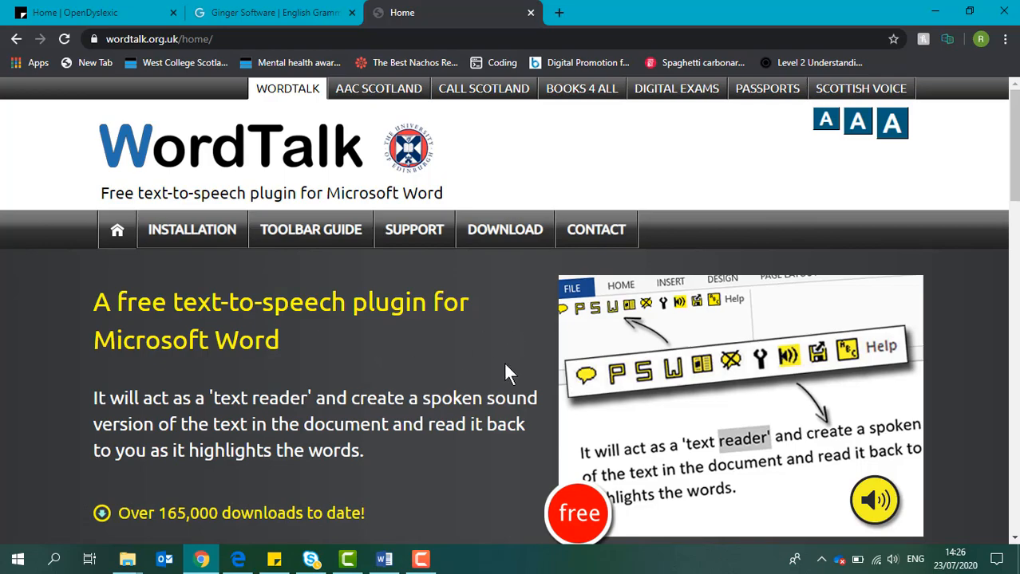
Switch to Word, show the WordTalk add-in toolbar, and briefly select the first sentence under the Microsoft word heading
left_click(384, 559)
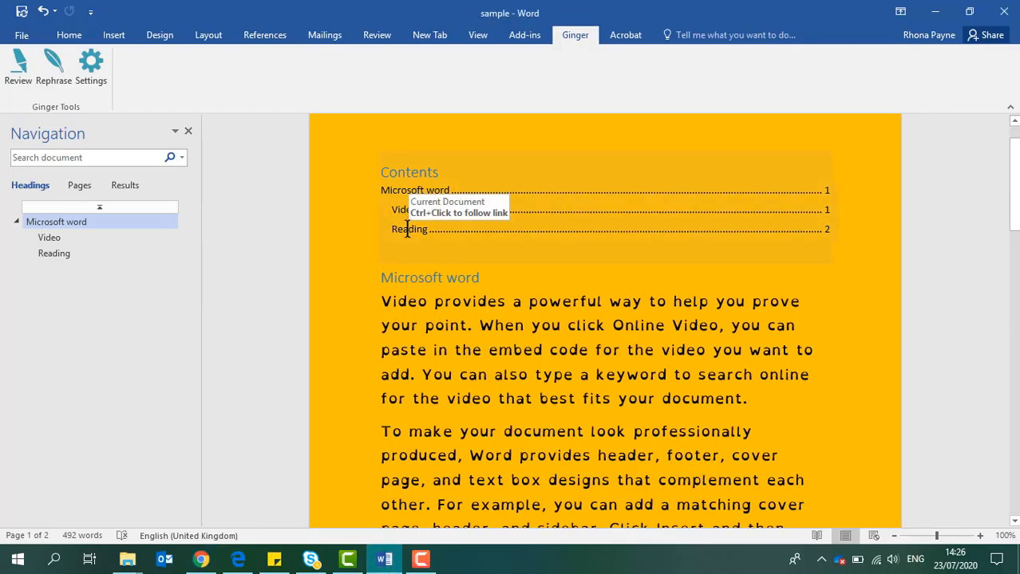
left_click(530, 36)
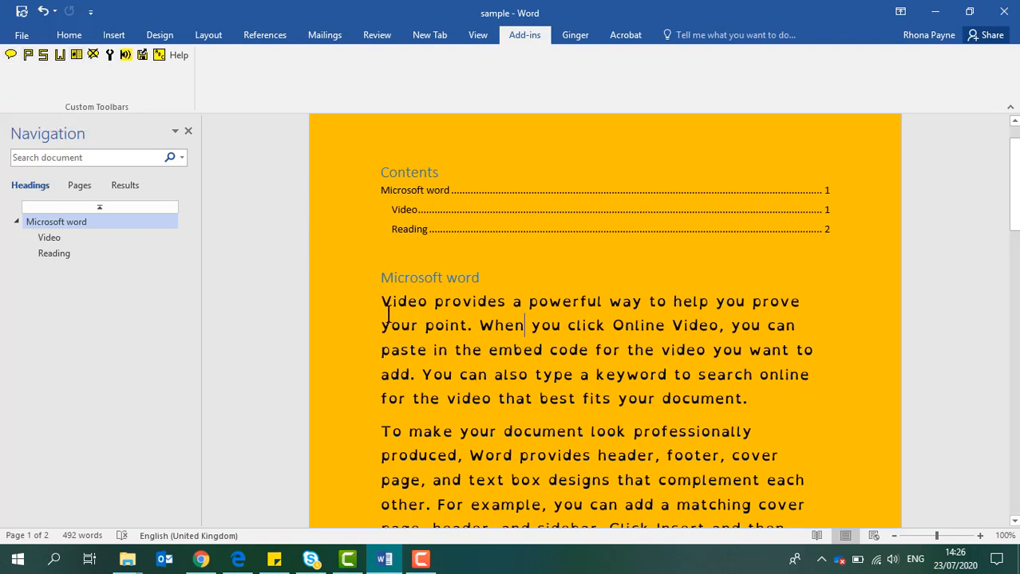
left_click_drag(382, 302, 476, 325)
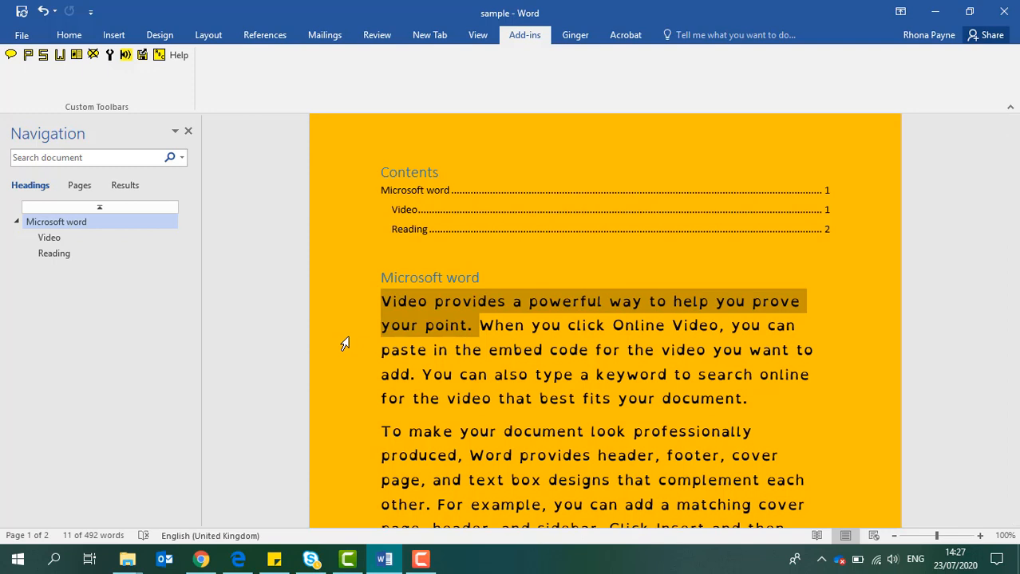
left_click(406, 338)
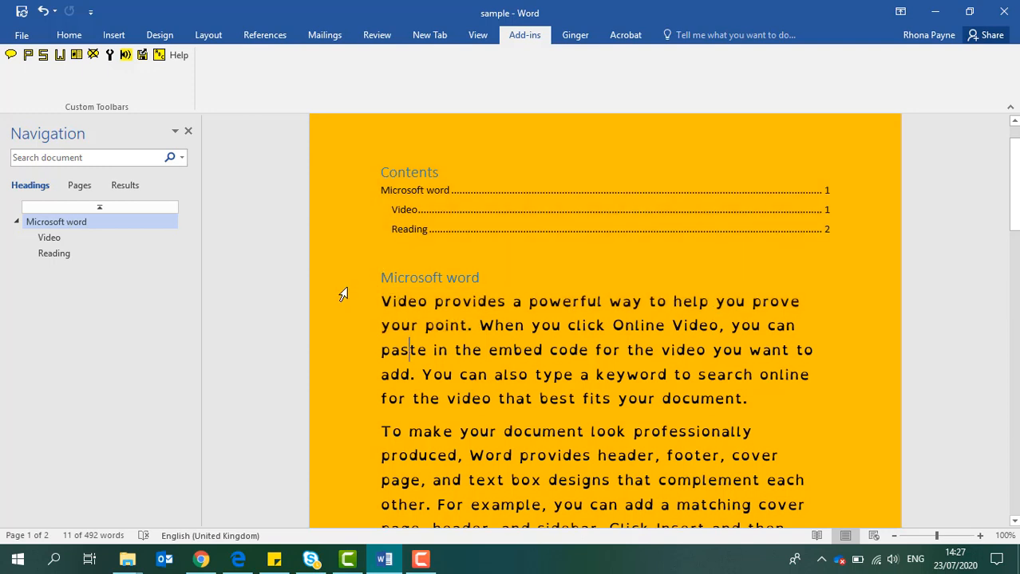
Search the Office Add-ins store for texthelp and close the store without adding anything
left_click(103, 38)
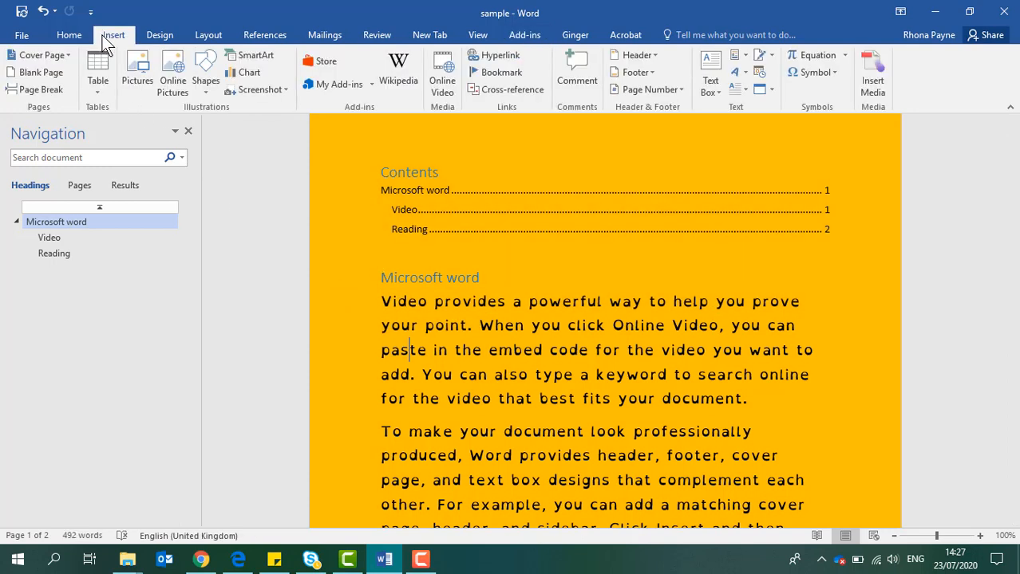
left_click(327, 61)
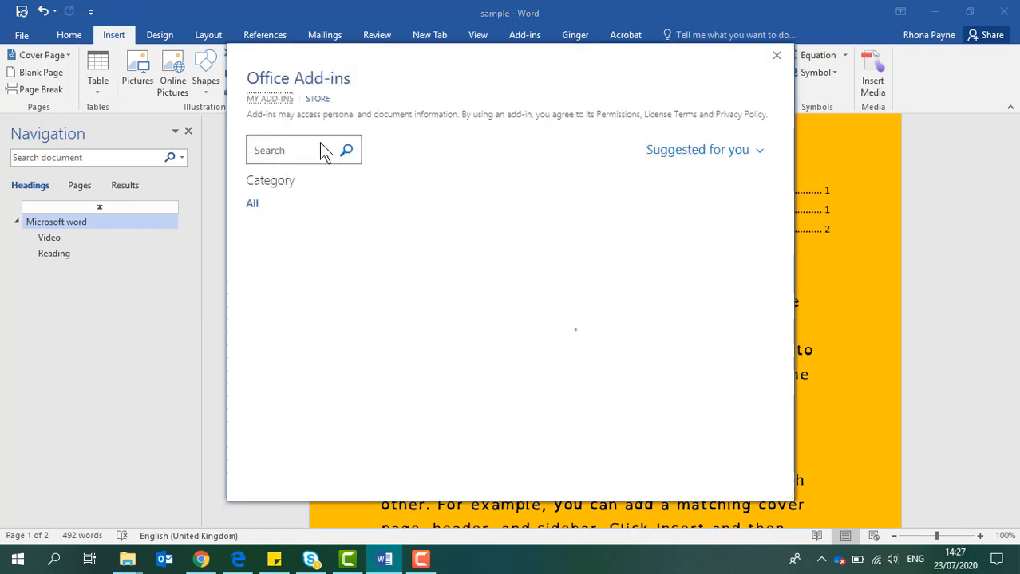
left_click(295, 157)
type("textjelp")
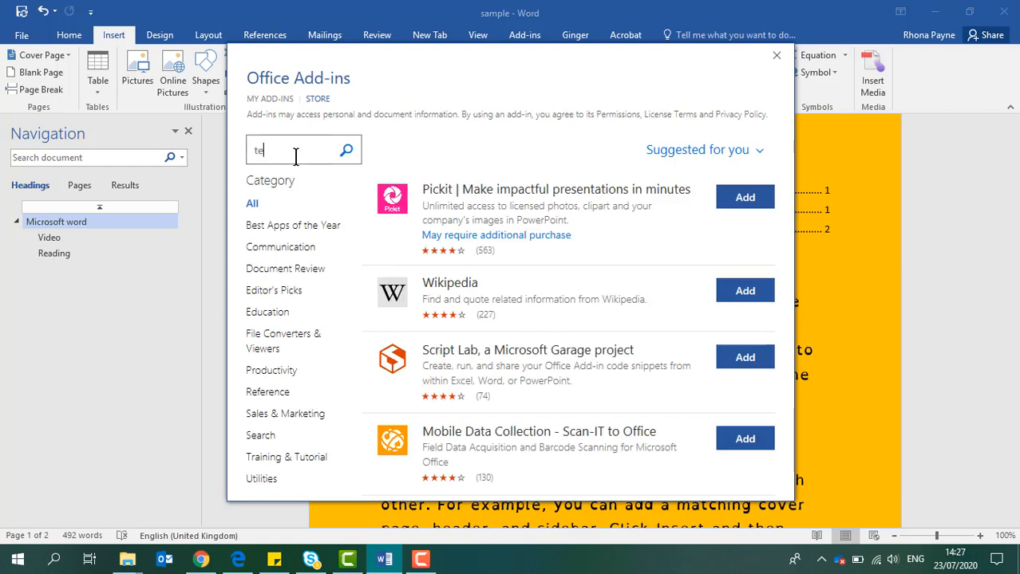
key("BackSpace")
key("BackSpace")
key("BackSpace")
key("BackSpace")
key("BackSpace")
type("thelp")
key("Return")
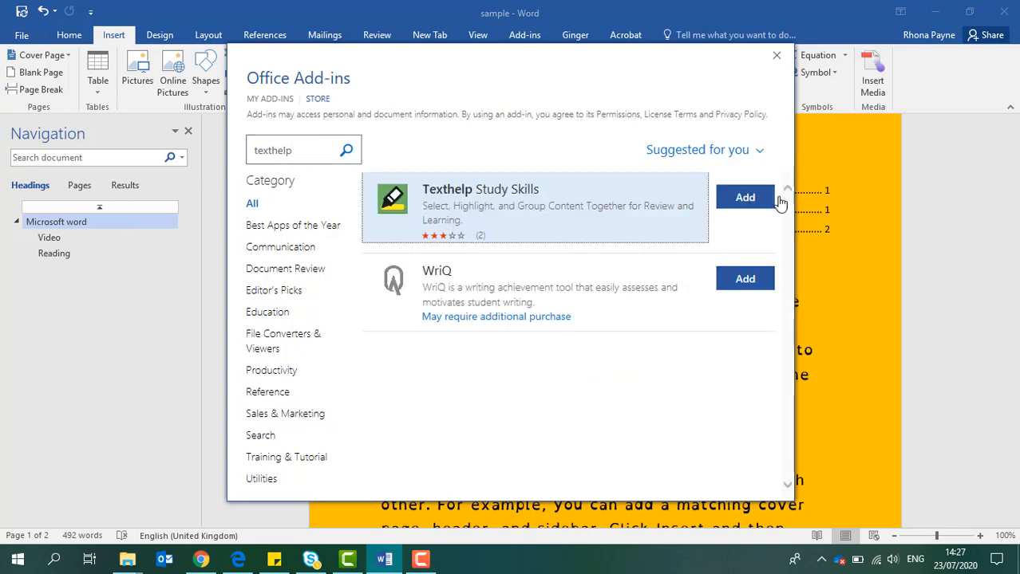
left_click(774, 54)
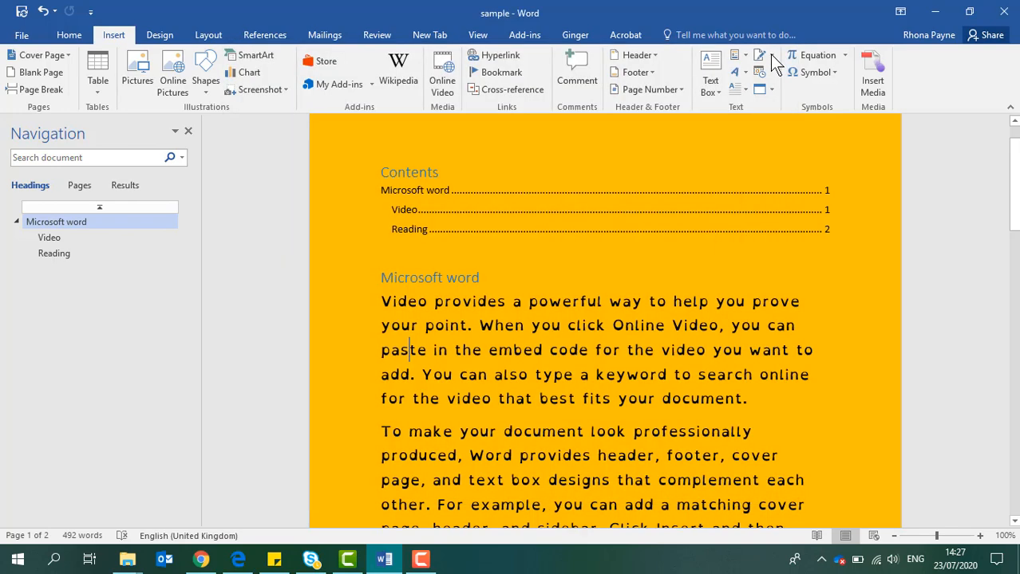
Open the recently used Texthelp Study Skills add-in beside the document
left_click(371, 84)
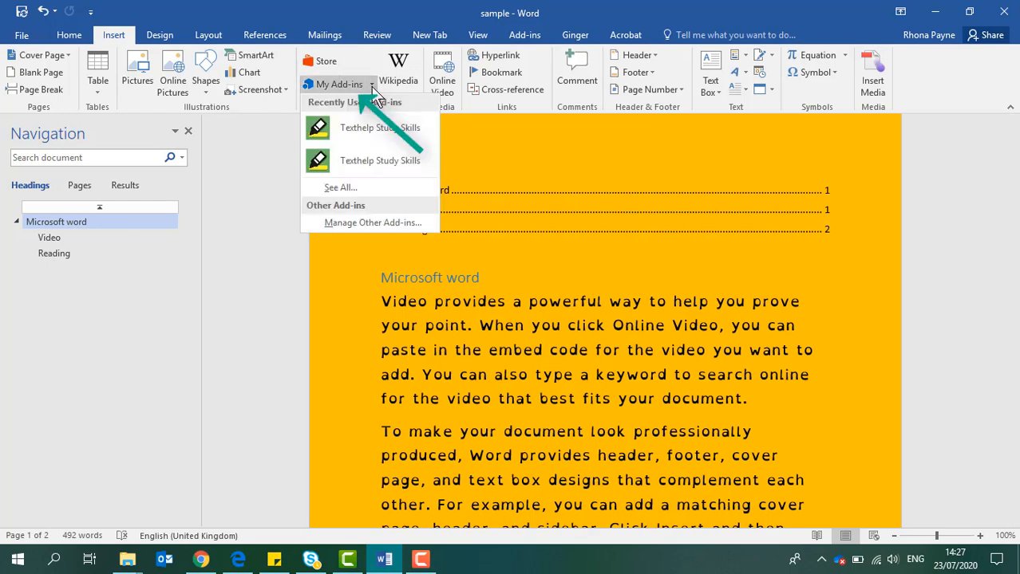
left_click(352, 131)
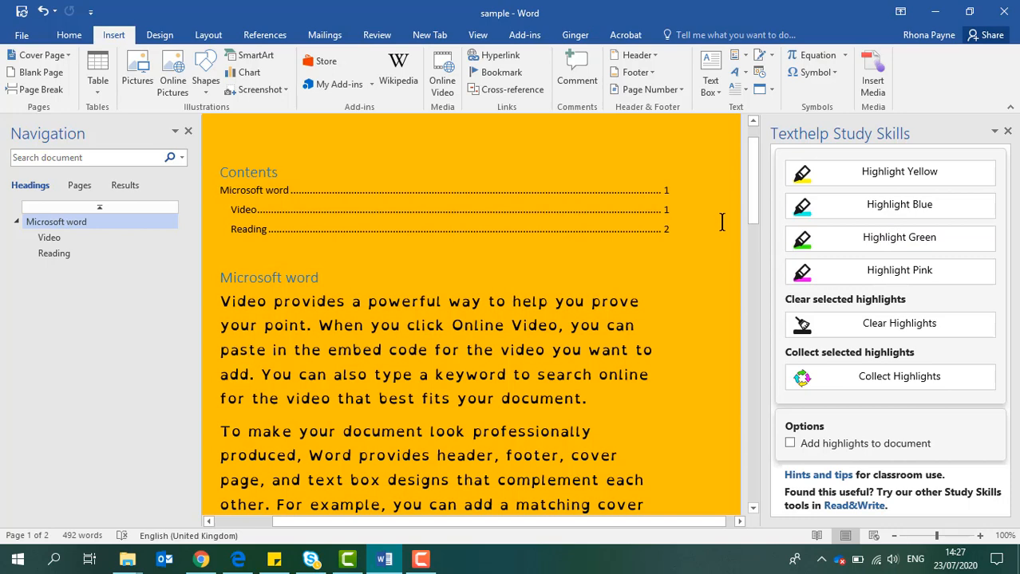
Highlight the phrase "powerful way to help you prove" in green in the first paragraph under the Microsoft word heading
scroll(721, 221, "down", 1)
scroll(721, 221, "up", 2)
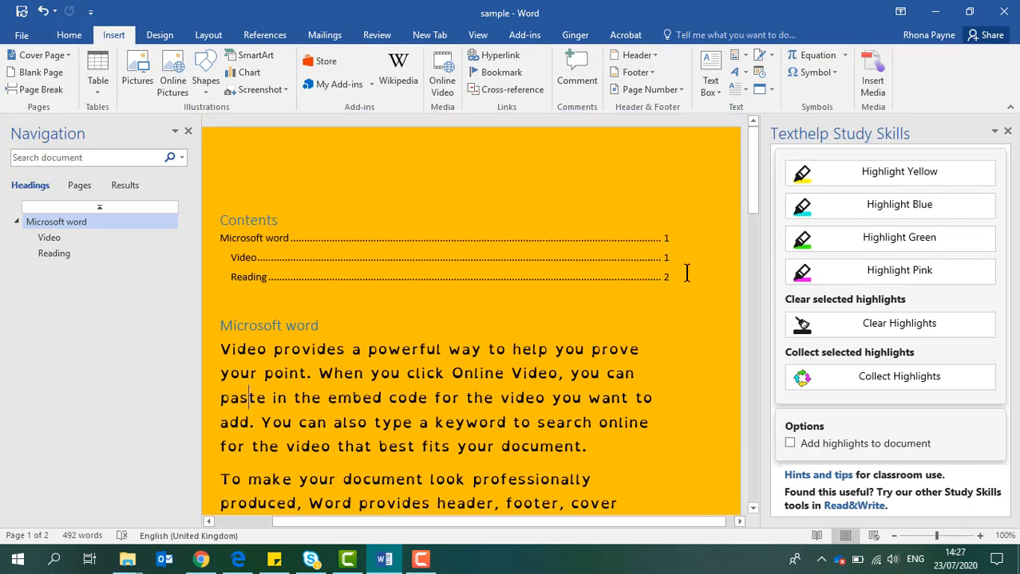
left_click_drag(369, 351, 667, 359)
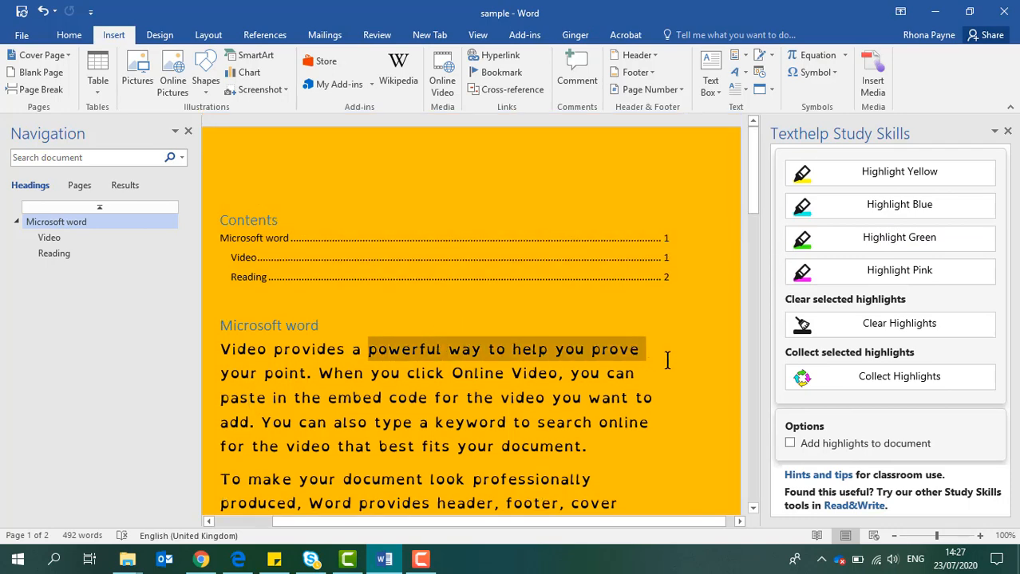
left_click(902, 246)
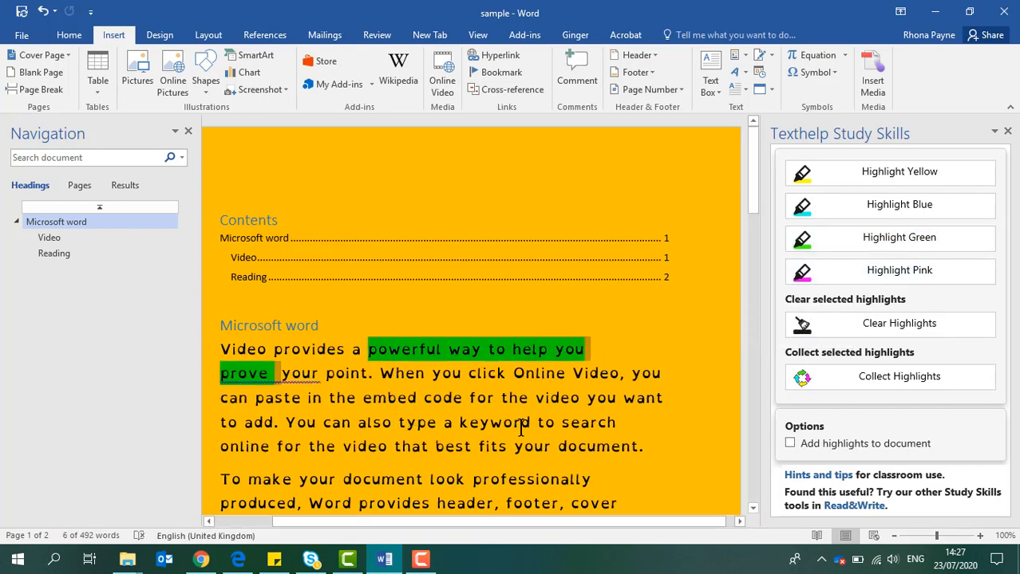
Highlight the phrase "type a keyword" in blue in the same paragraph and review the highlighted text
left_click_drag(533, 423, 412, 421)
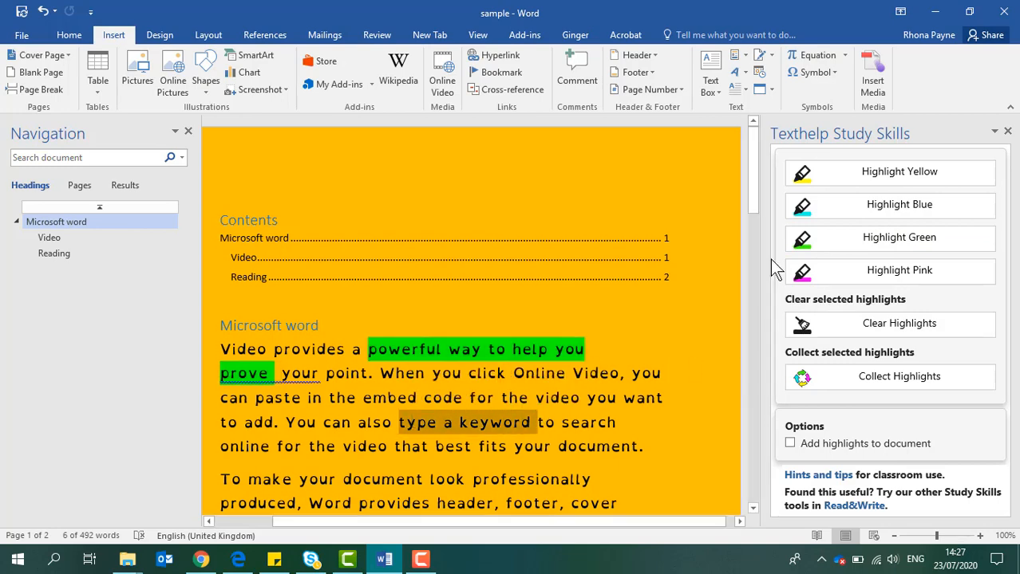
left_click(858, 204)
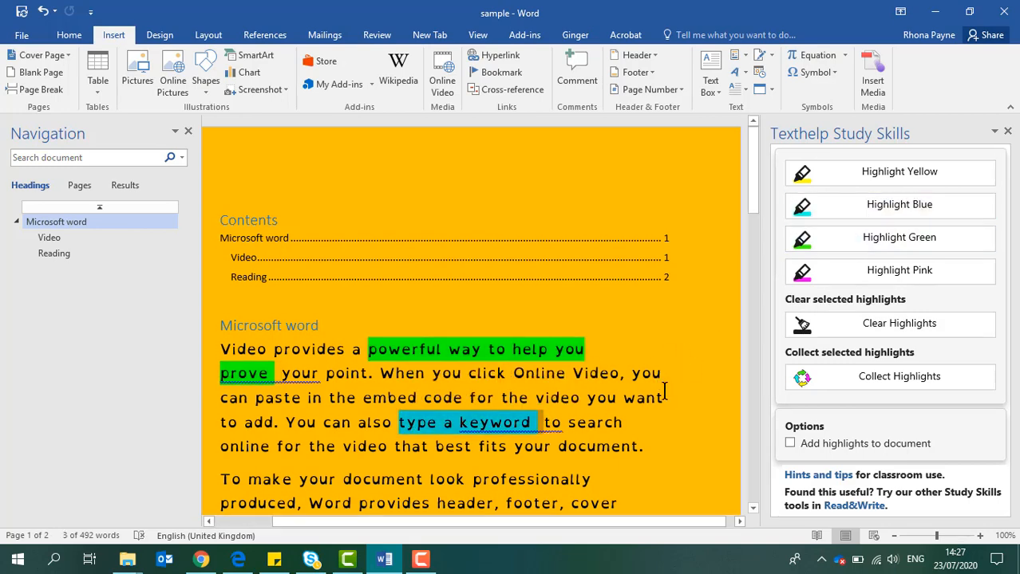
scroll(645, 341, "down", 2)
scroll(645, 342, "up", 2)
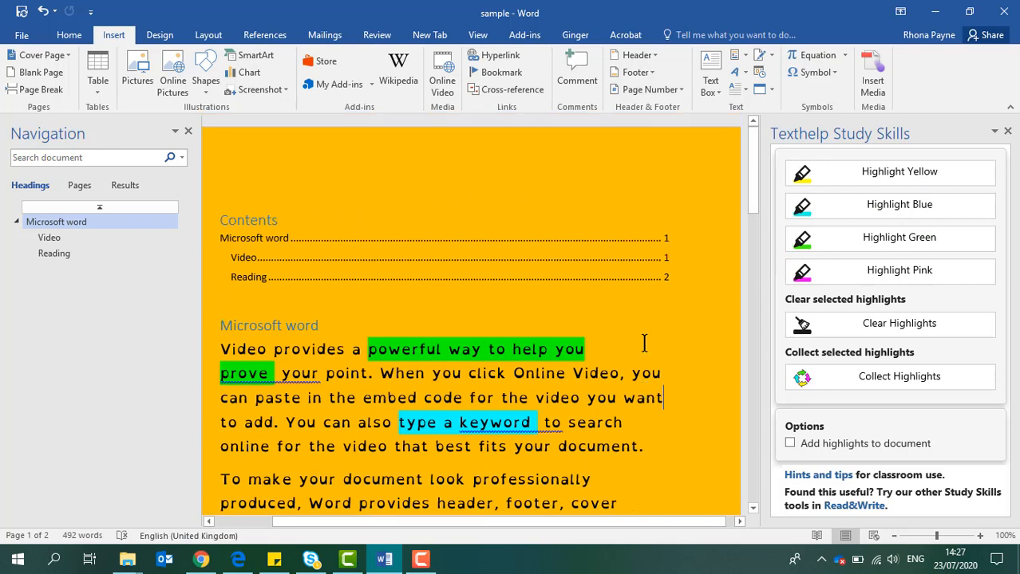
scroll(645, 343, "down", 3)
scroll(645, 343, "up", 2)
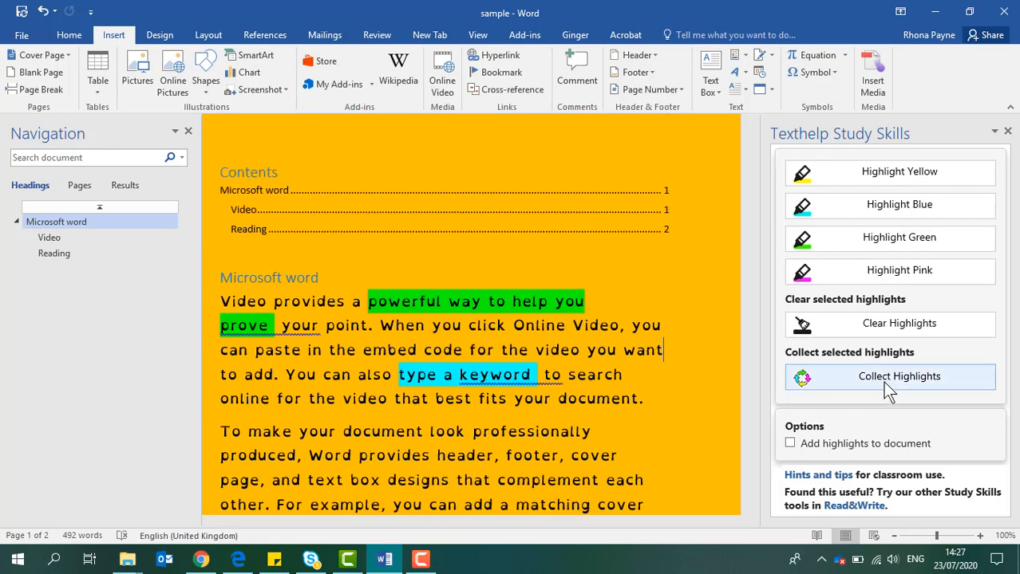